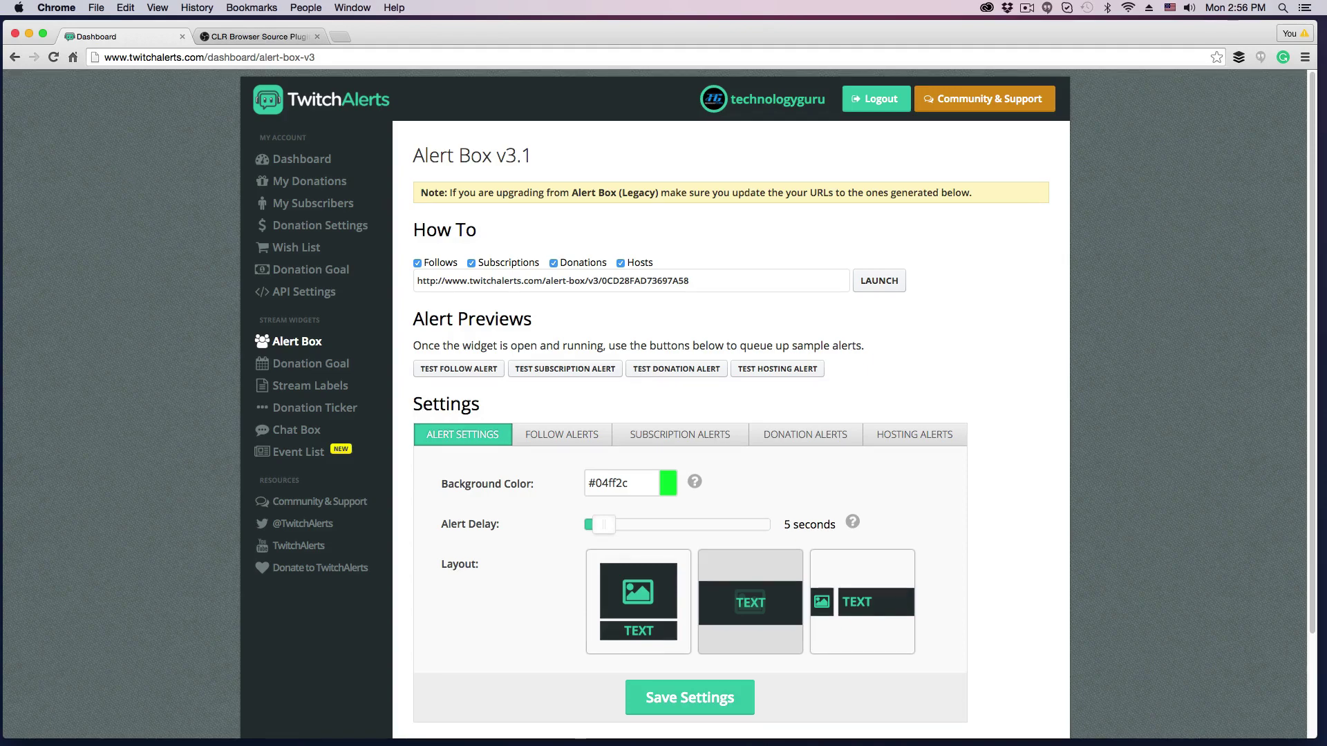
# Step: Glance at OBS, return to the Twitch Alerts alert box page, then switch to the CLR Browser Source Plugin page
pyautogui.press('super+Tab')
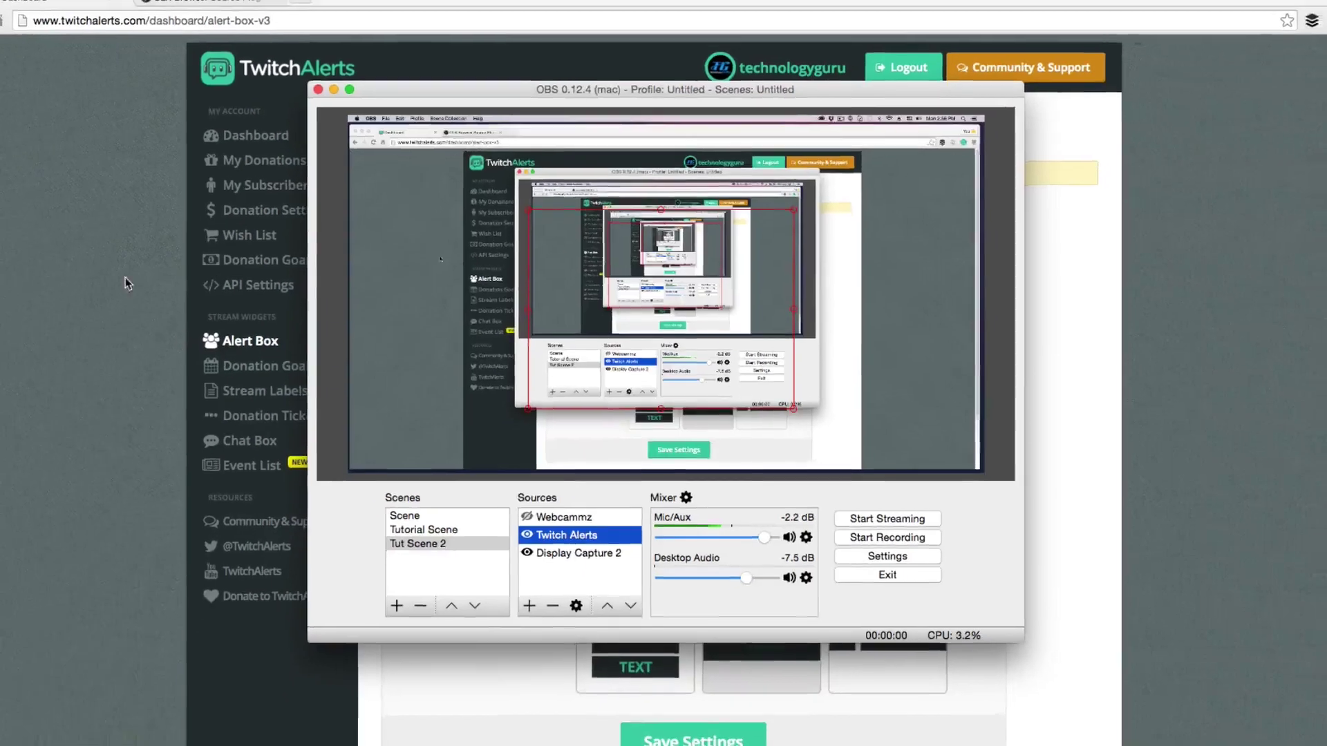
pyautogui.click(126, 277)
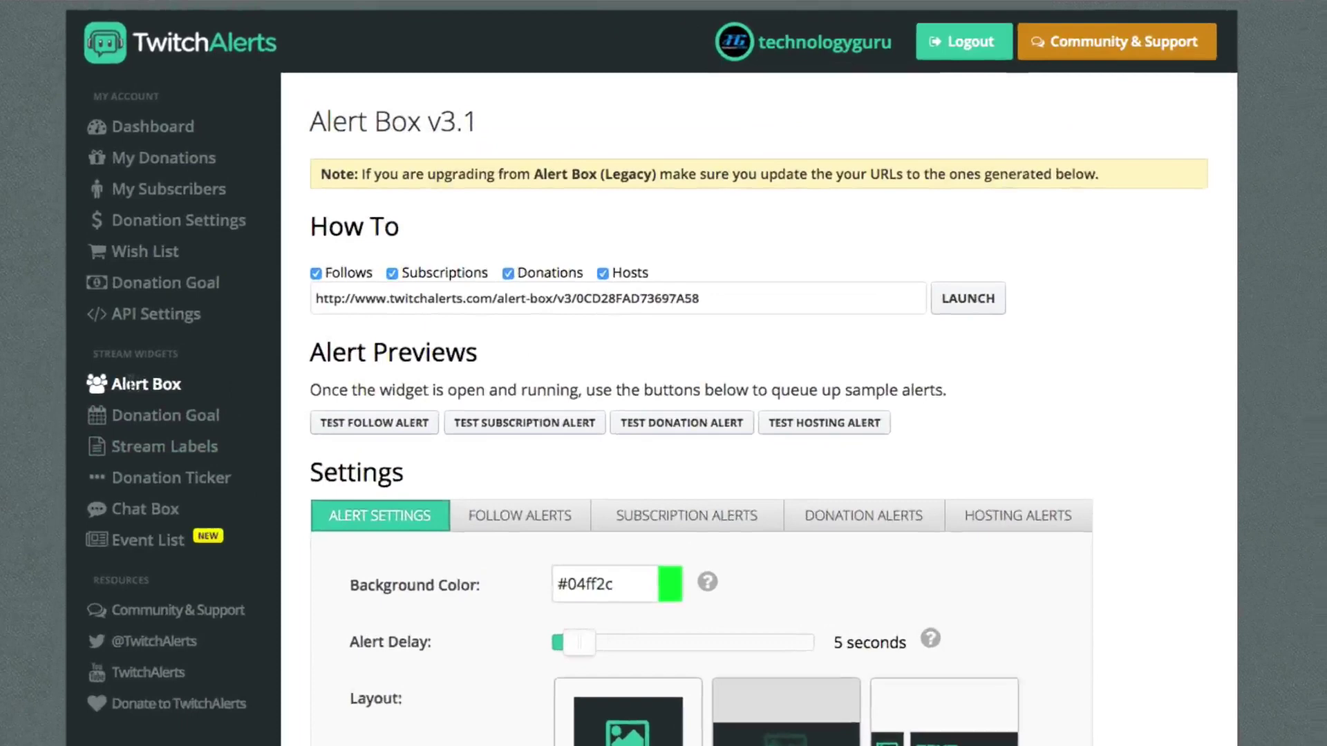
pyautogui.moveTo(171, 372); pyautogui.dragTo(69, 367)
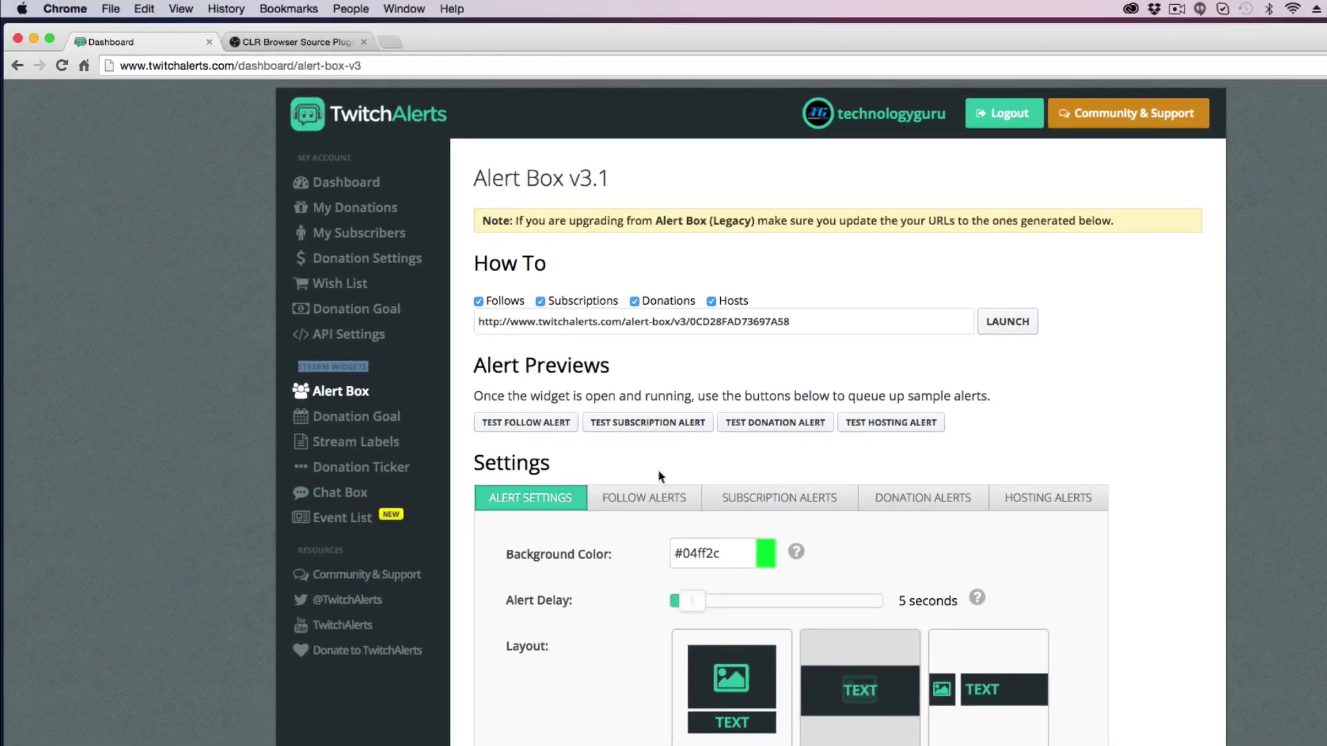
pyautogui.click(268, 45)
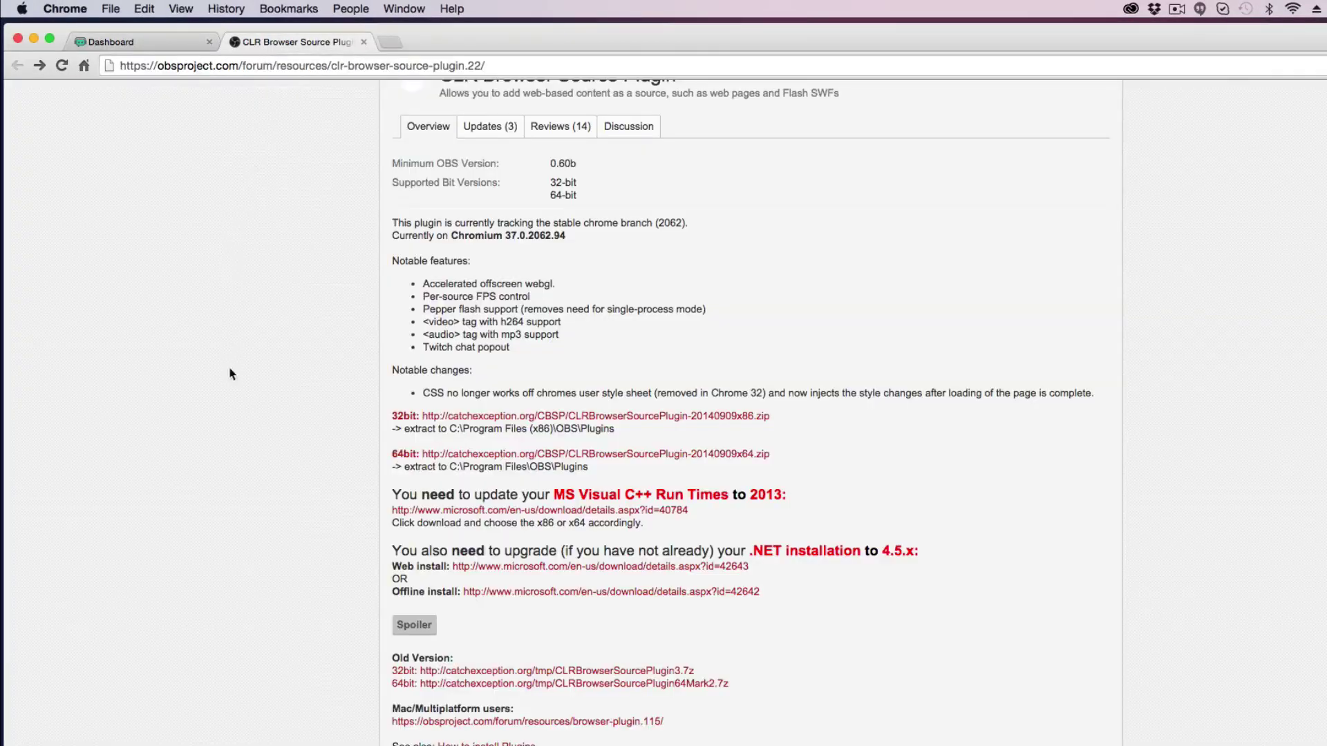
# Step: Scroll the CLR plugin page to the Mac/Multiplatform users link pointing to browser-plugin.115
pyautogui.scroll(5, 228, 345)
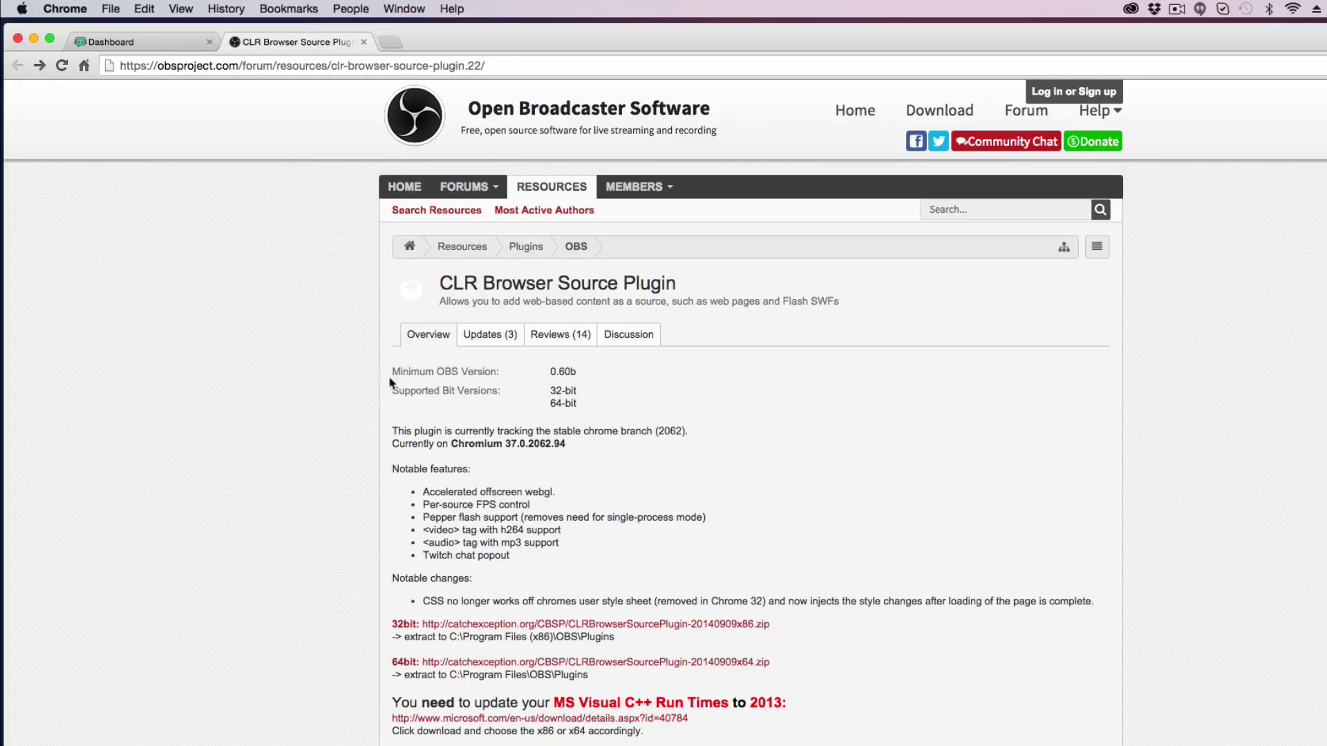
pyautogui.scroll(-10, 355, 391)
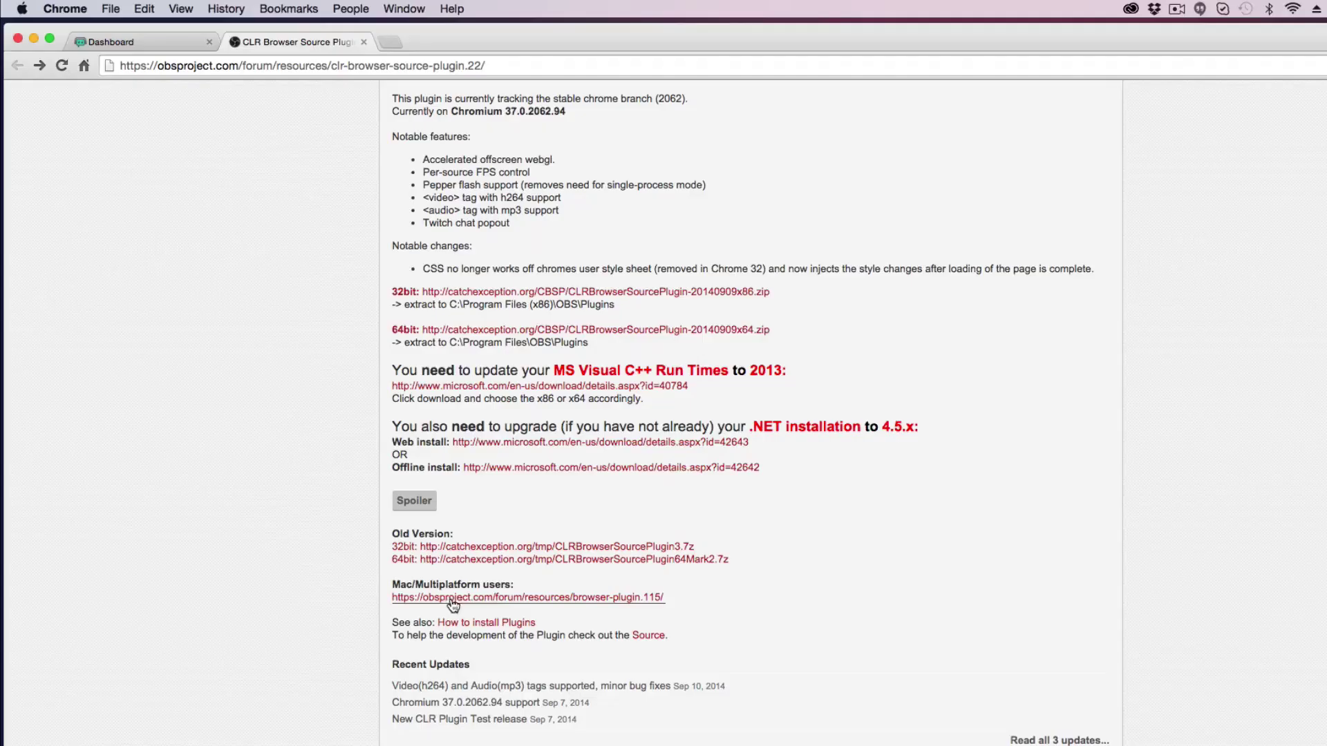
# Step: Open the browser-plugin.115 page for OBS Multiplatform and scroll down to its Mac download
pyautogui.click(453, 599)
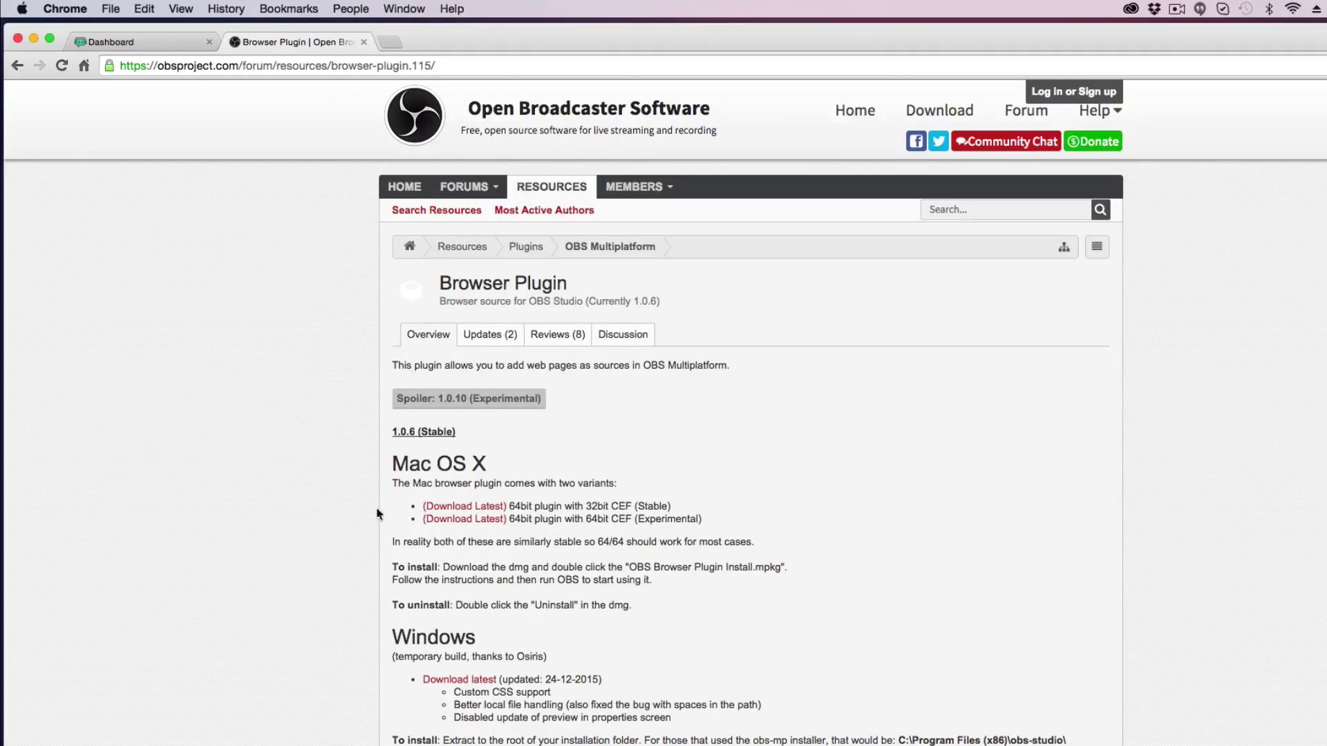
pyautogui.scroll(-1, 315, 492)
pyautogui.scroll(-5, 325, 491)
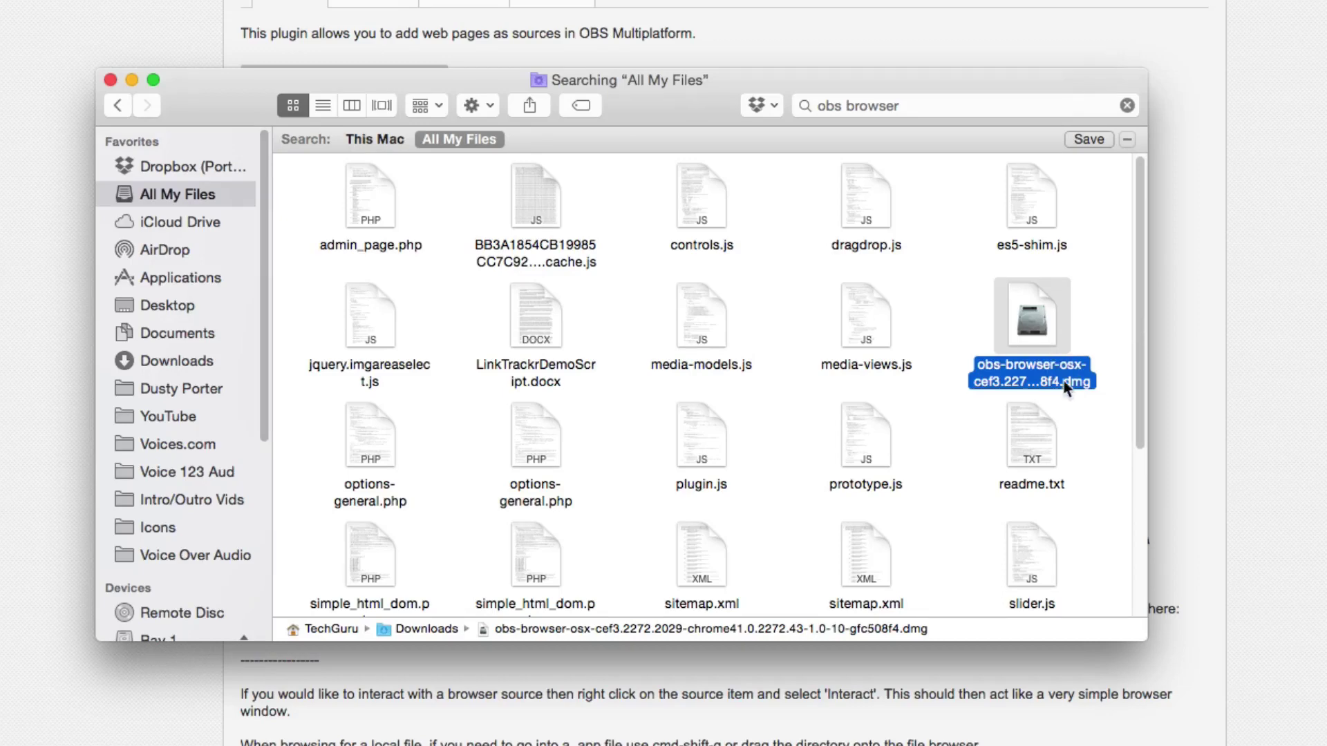
# Step: Open the obs-browser-osx disk image, select obs-browser-install.mpkg, then close both Finder windows
pyautogui.doubleClick(1022, 366)
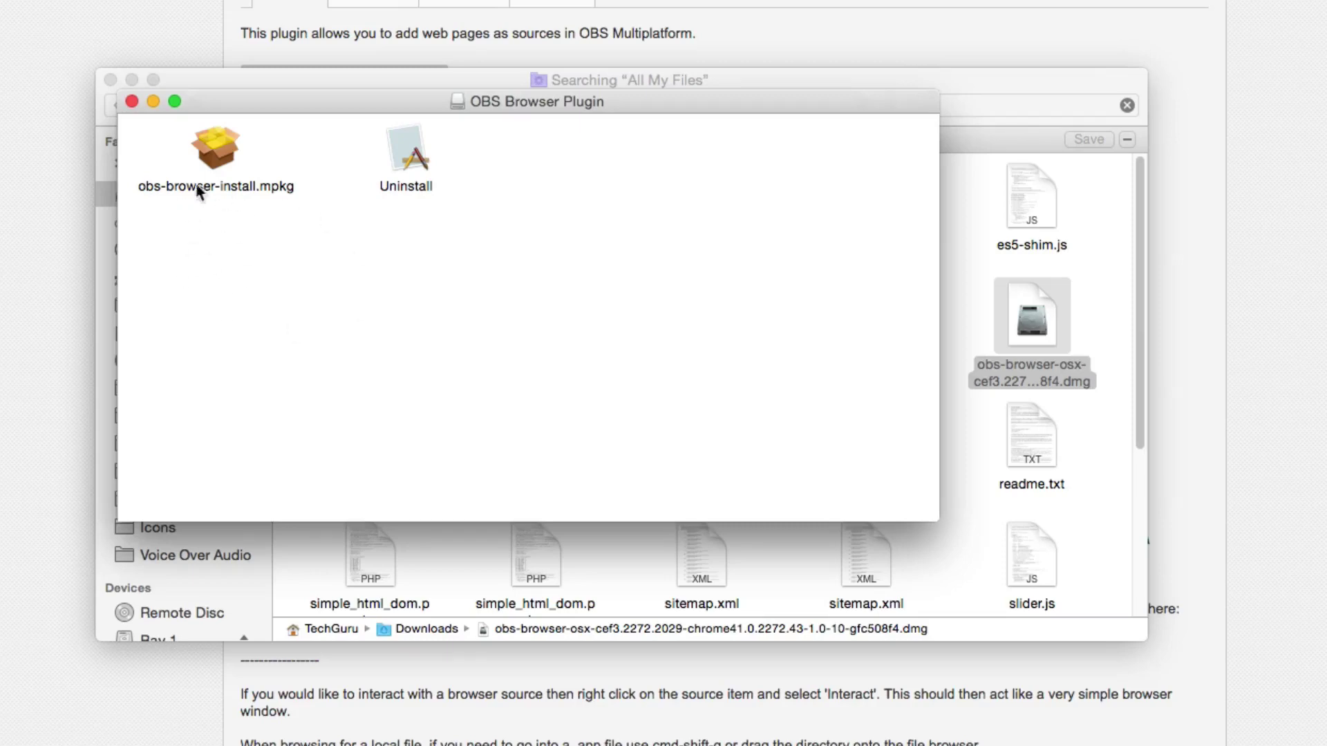
pyautogui.click(219, 152)
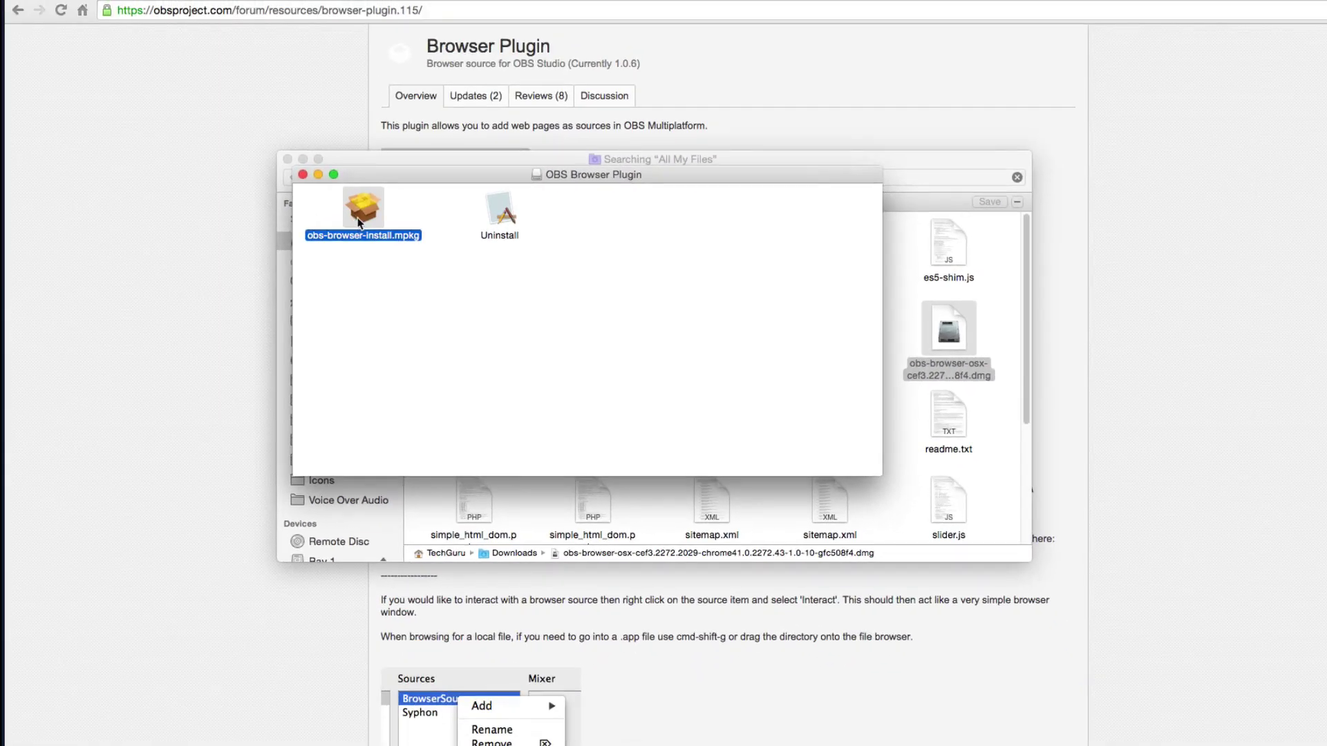
pyautogui.click(302, 175)
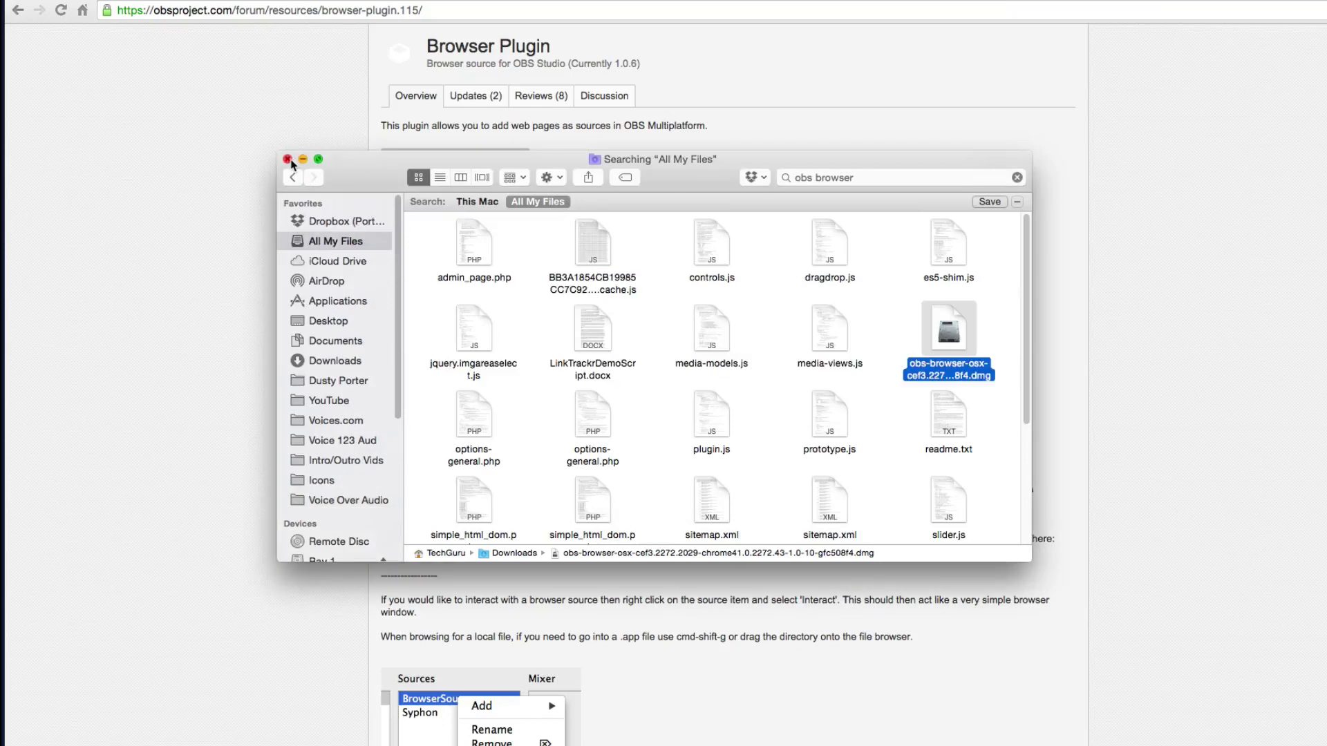
pyautogui.click(289, 159)
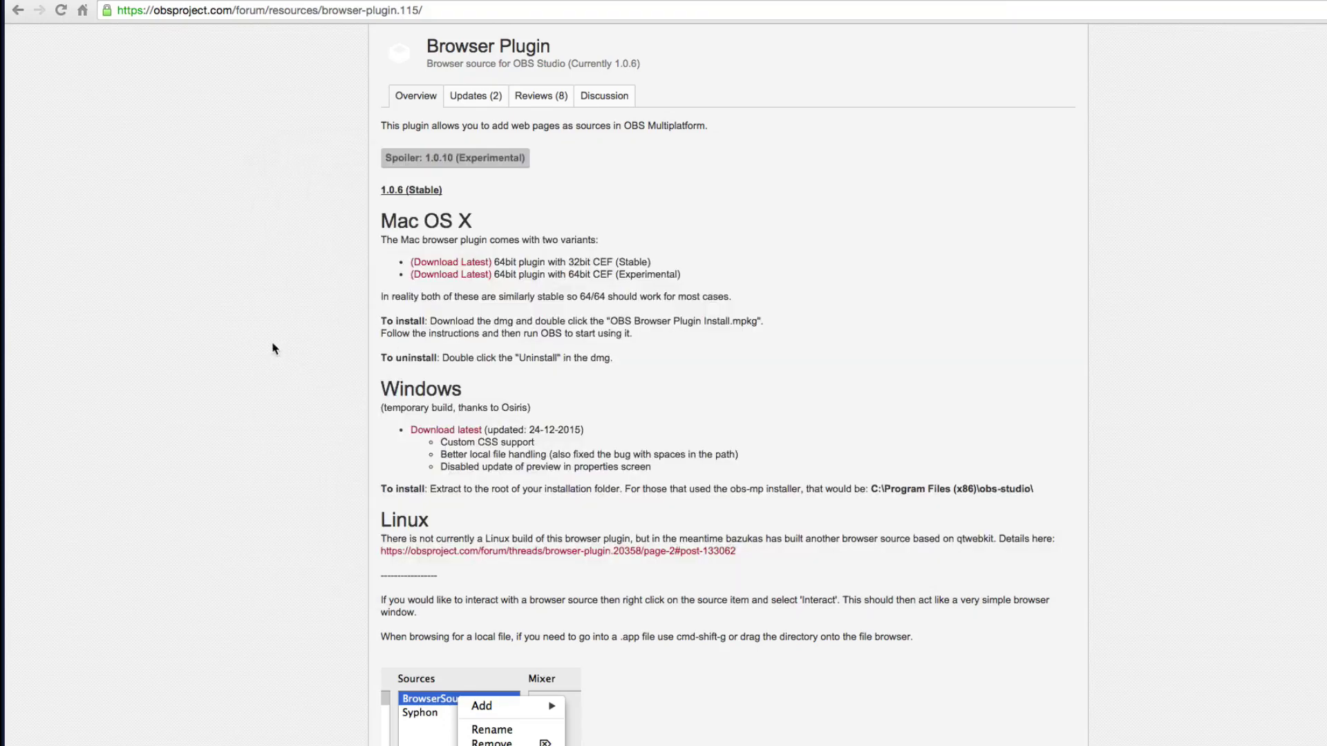
# Step: Minimise Chrome so only OBS Studio's Tut Scene 2 remains, and move its window higher
pyautogui.press('super+Tab')
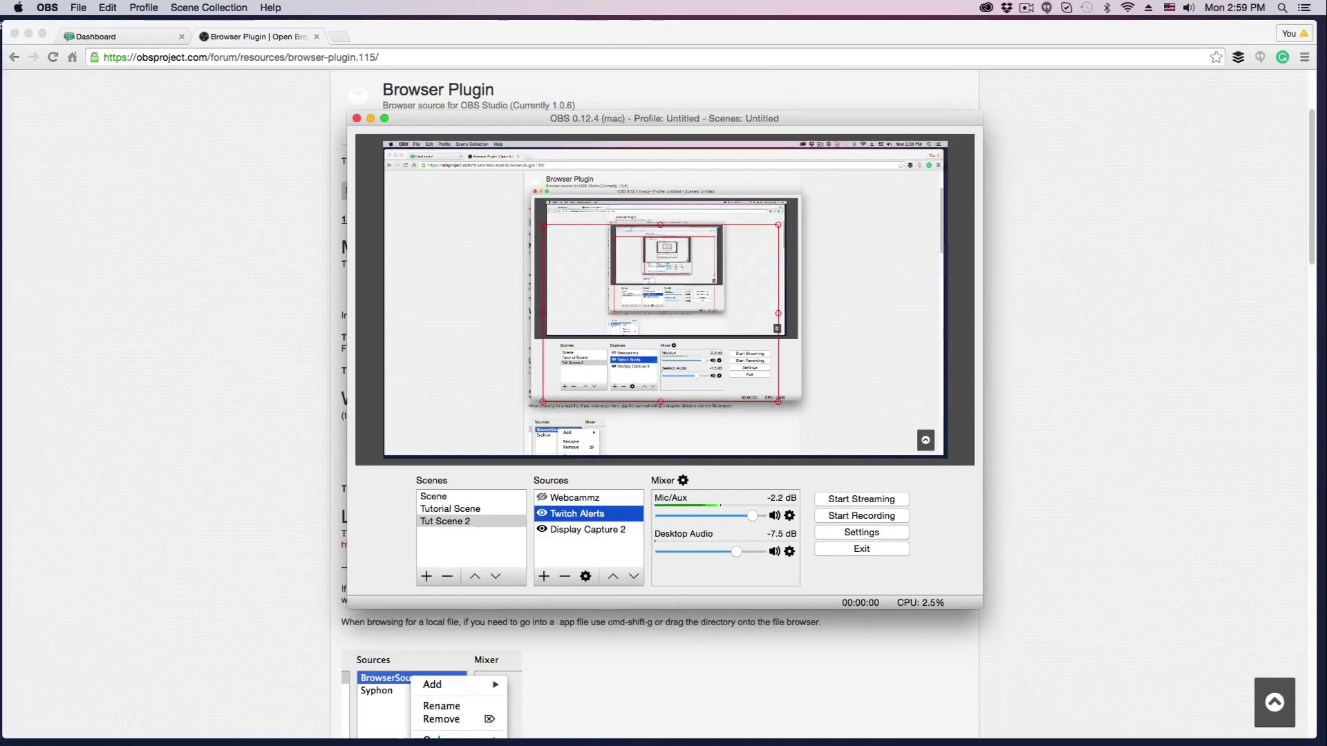
pyautogui.click(29, 33)
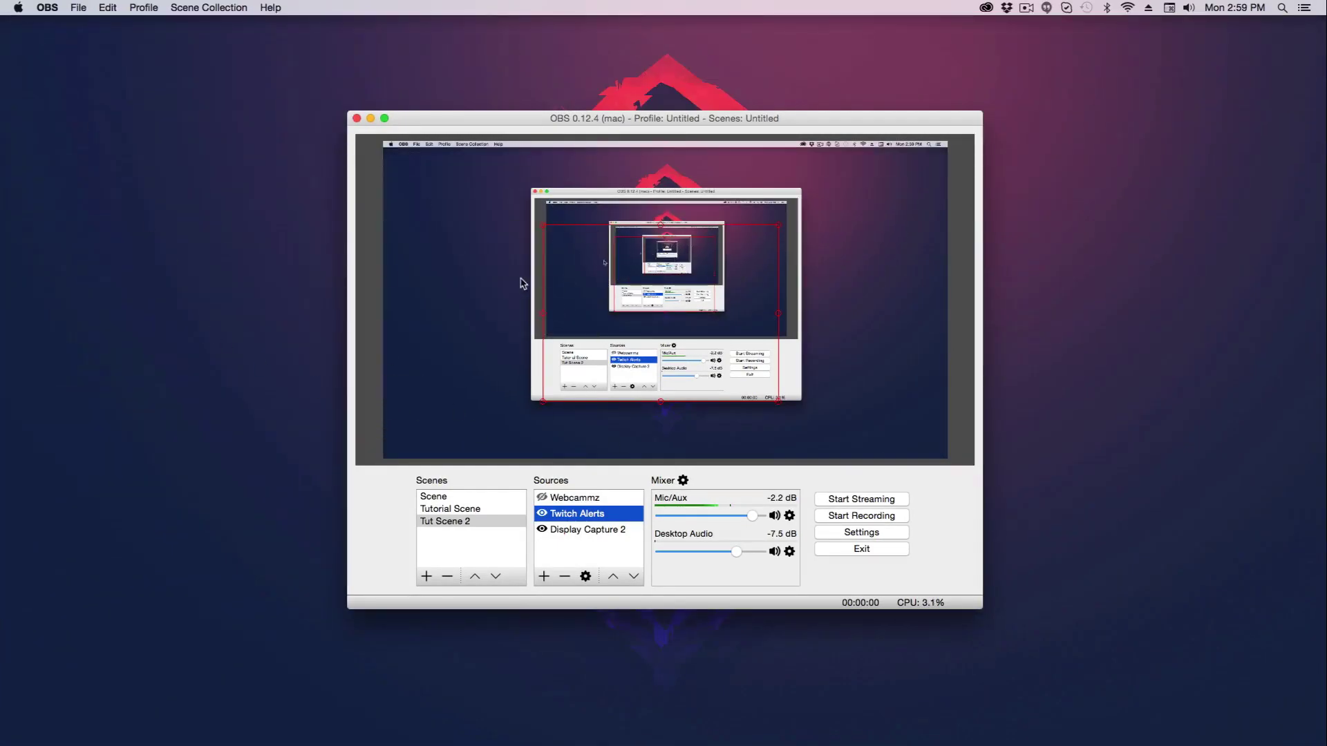
pyautogui.press('Up')
pyautogui.click(246, 300)
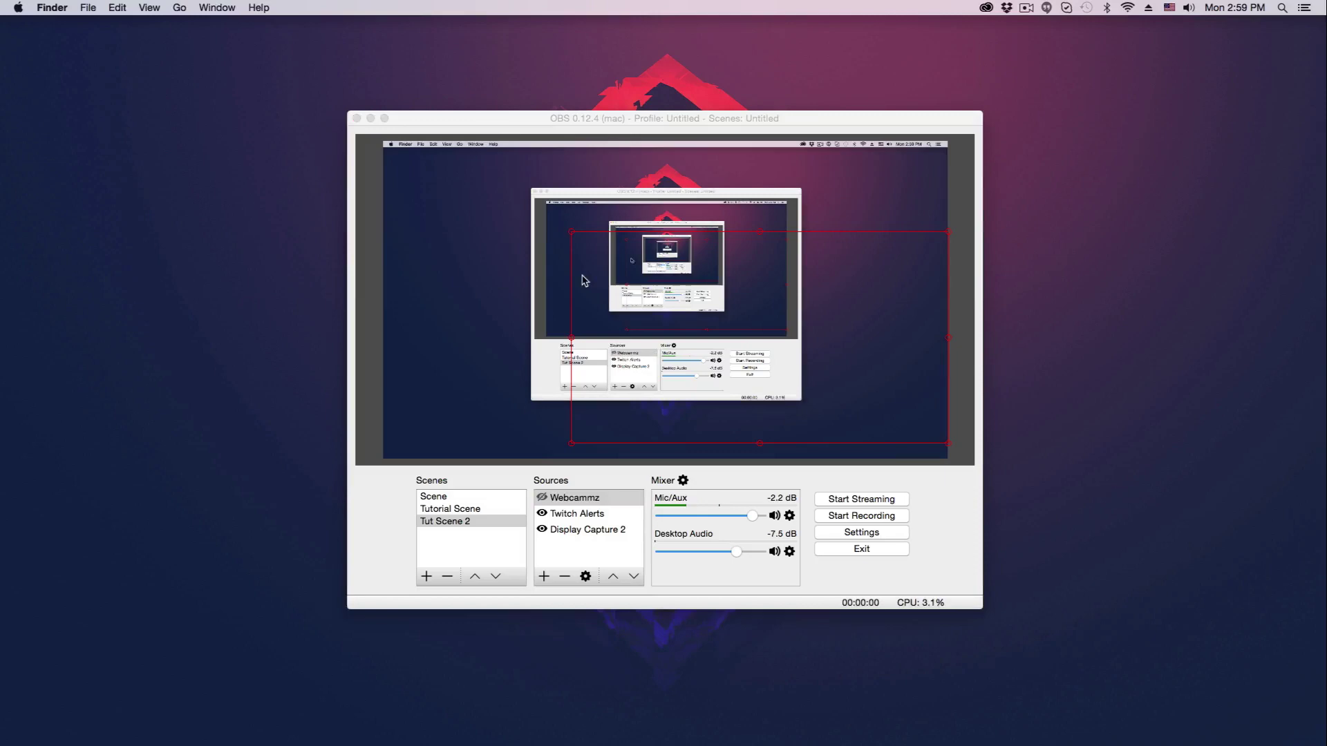
pyautogui.click(523, 286)
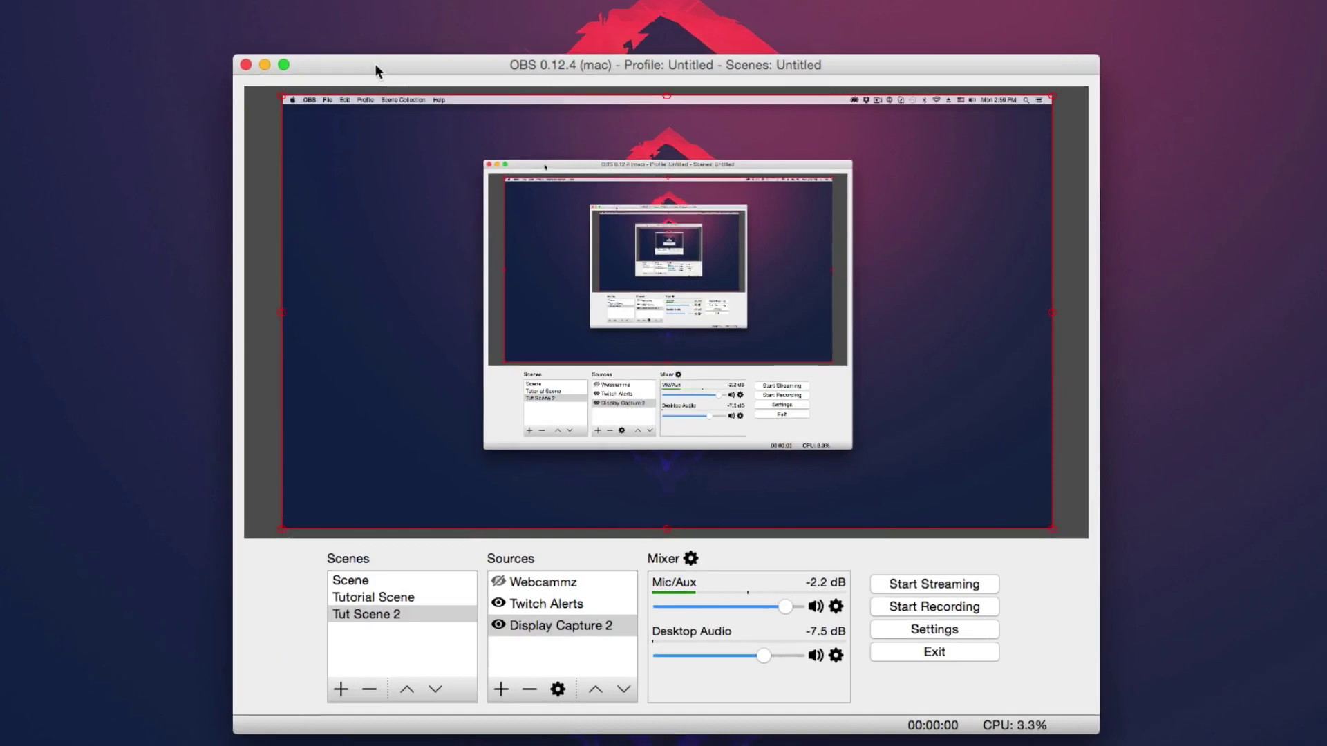
pyautogui.moveTo(425, 105); pyautogui.dragTo(426, 80)
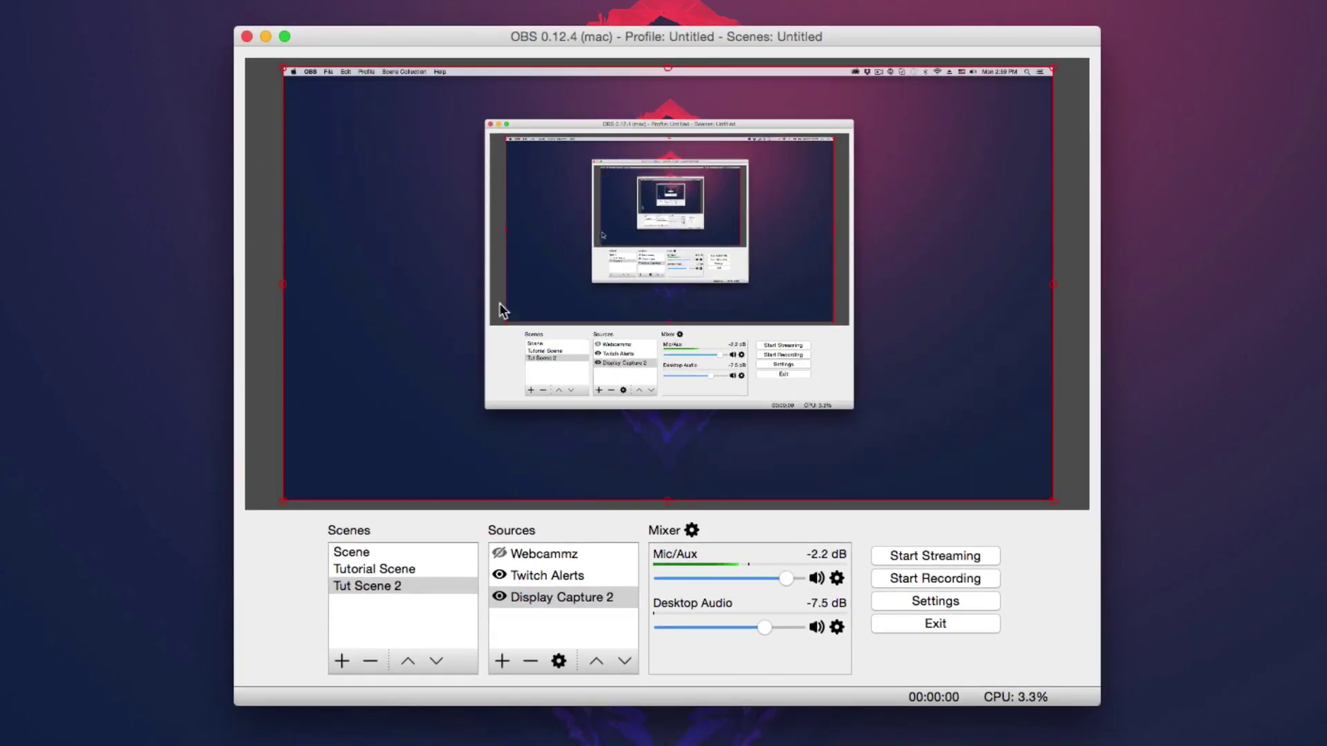
pyautogui.click(516, 628)
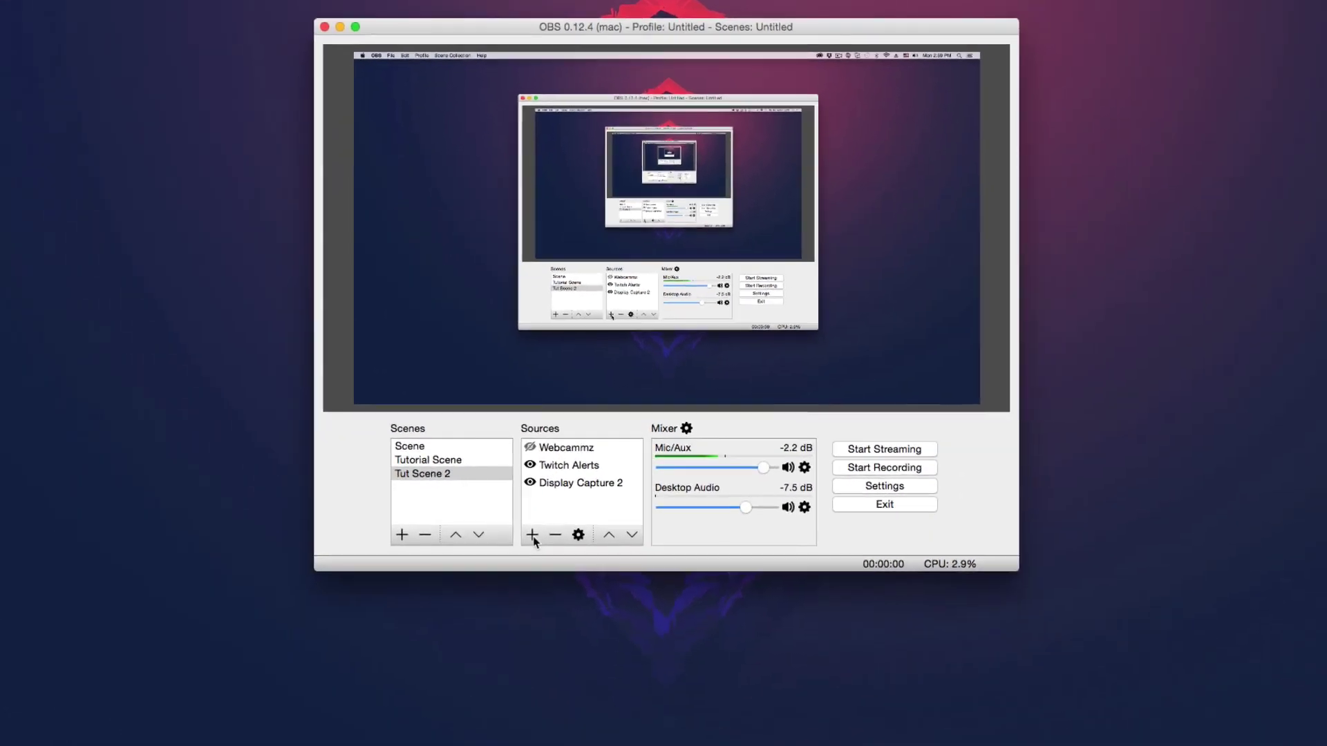
# Step: Add a BrowserSource named 'Twitch Alertz' to Tut Scene 2
pyautogui.click(507, 642)
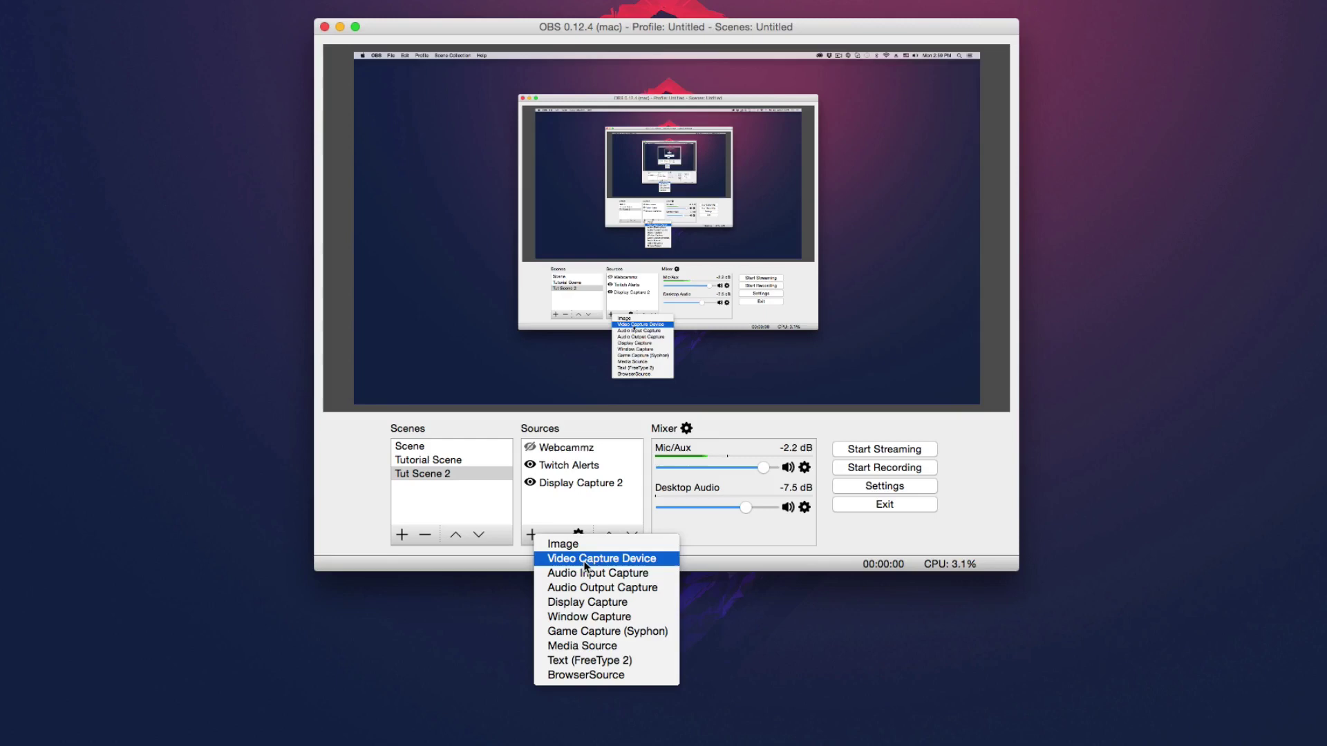
pyautogui.click(565, 677)
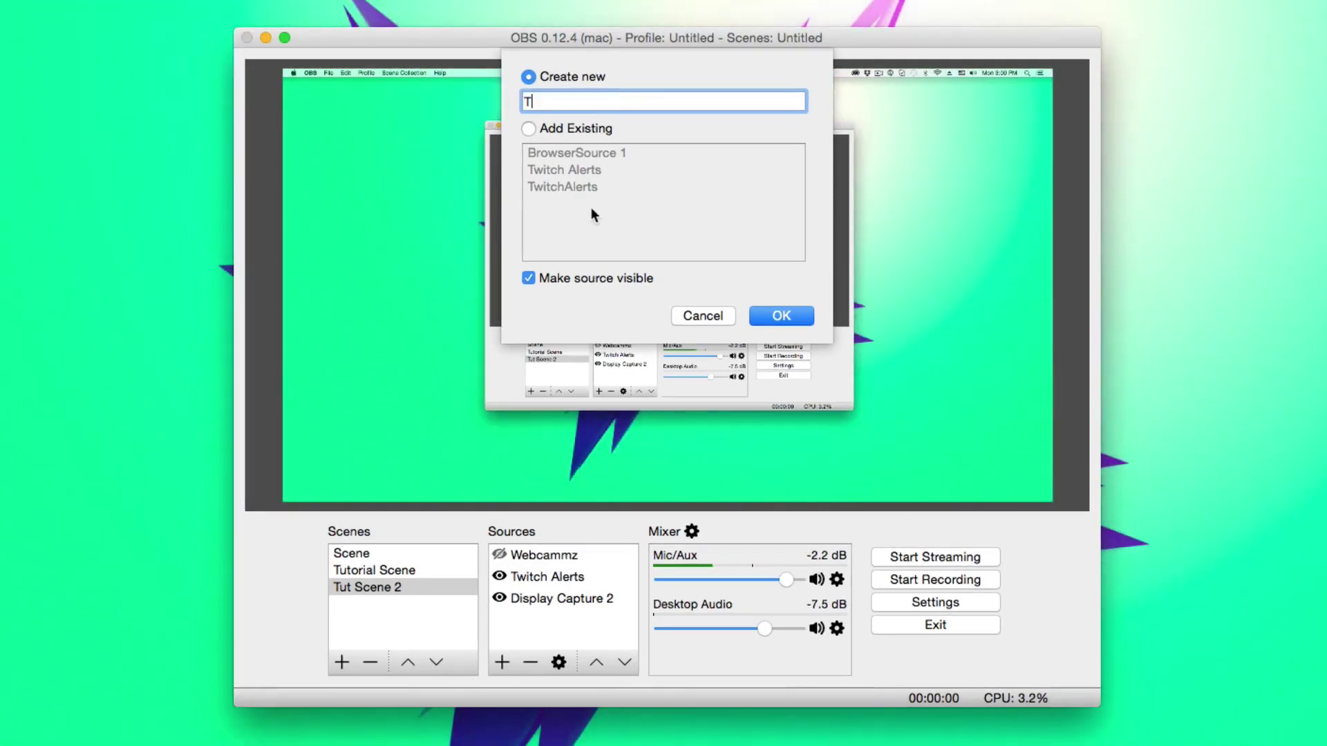
pyautogui.write('witch Alertz')
pyautogui.click(781, 316)
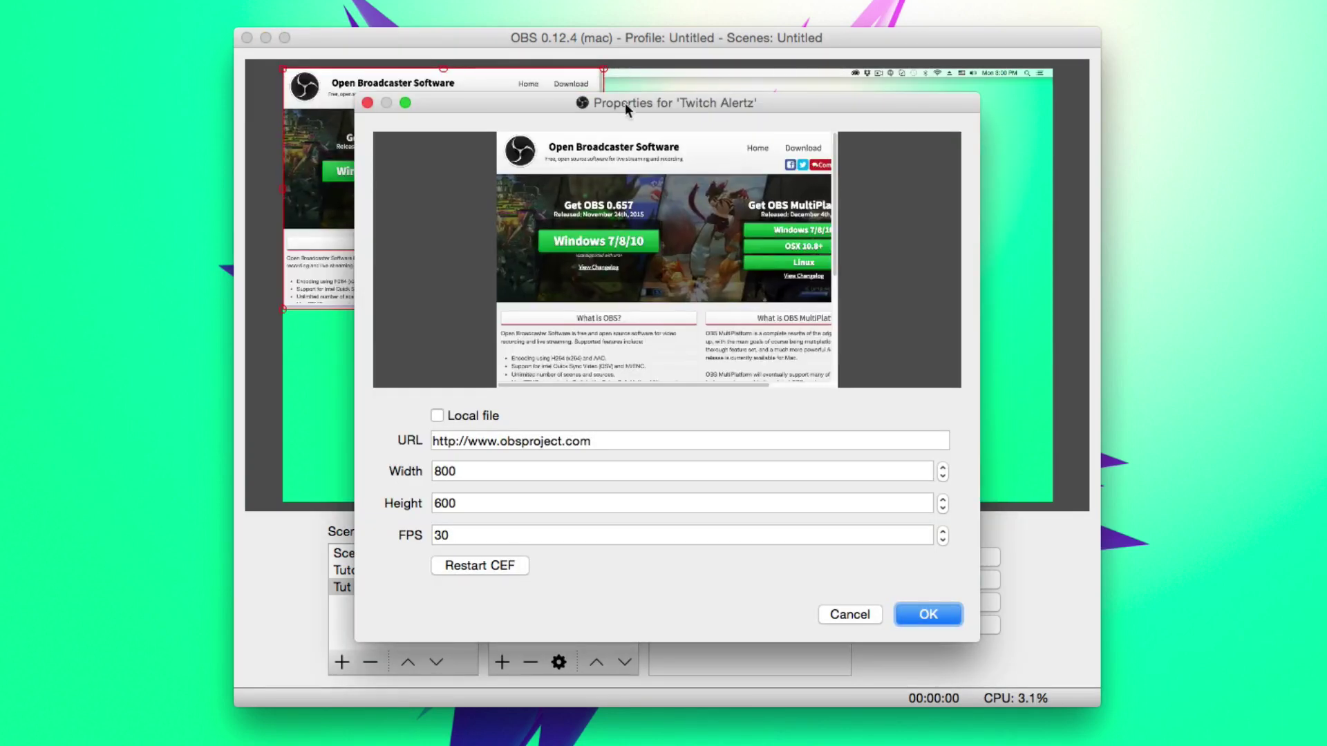
pyautogui.moveTo(624, 102); pyautogui.dragTo(620, 76)
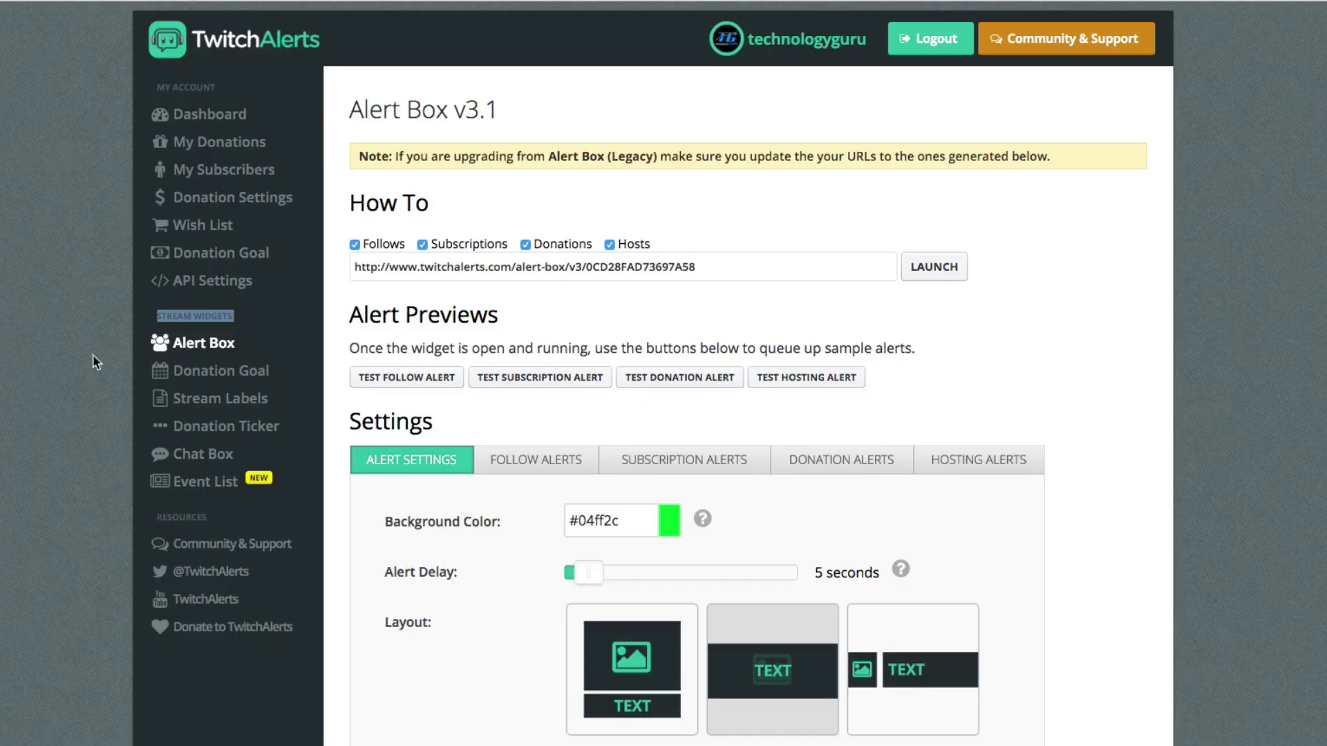
pyautogui.click(384, 266)
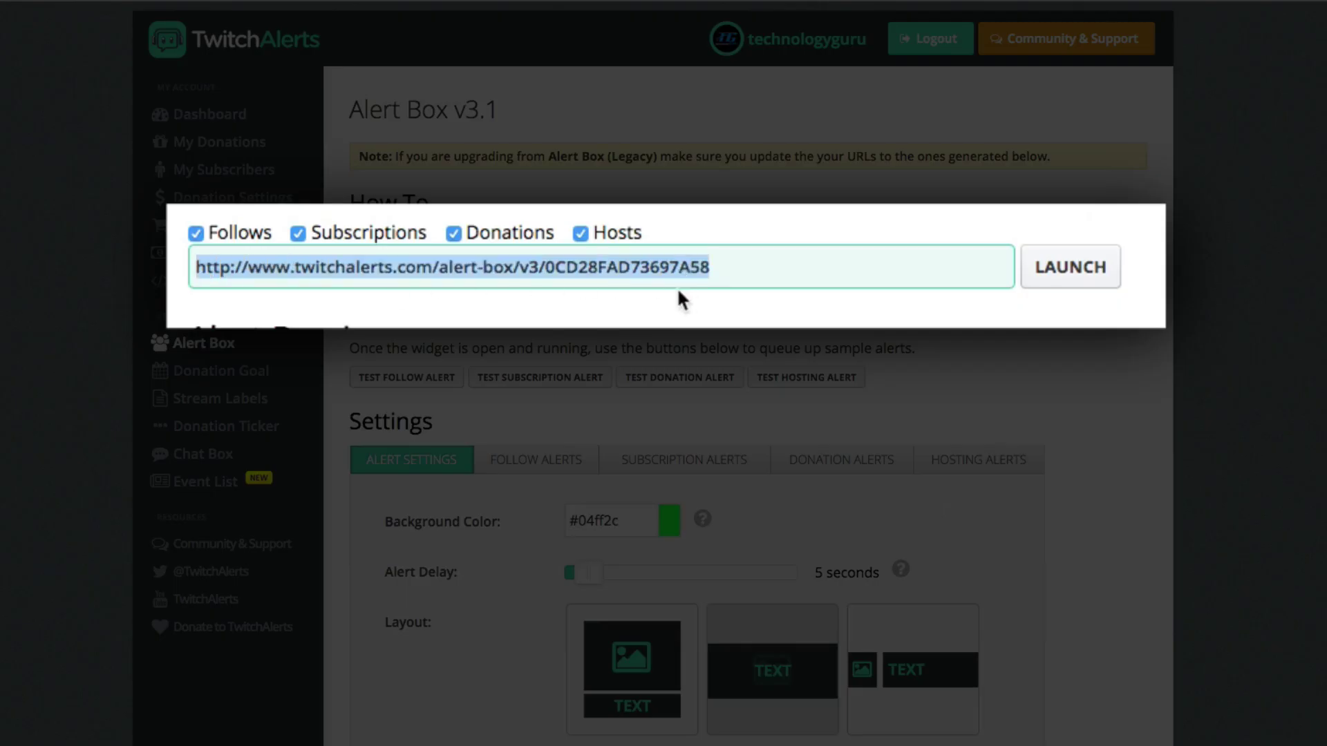
pyautogui.rightClick(539, 266)
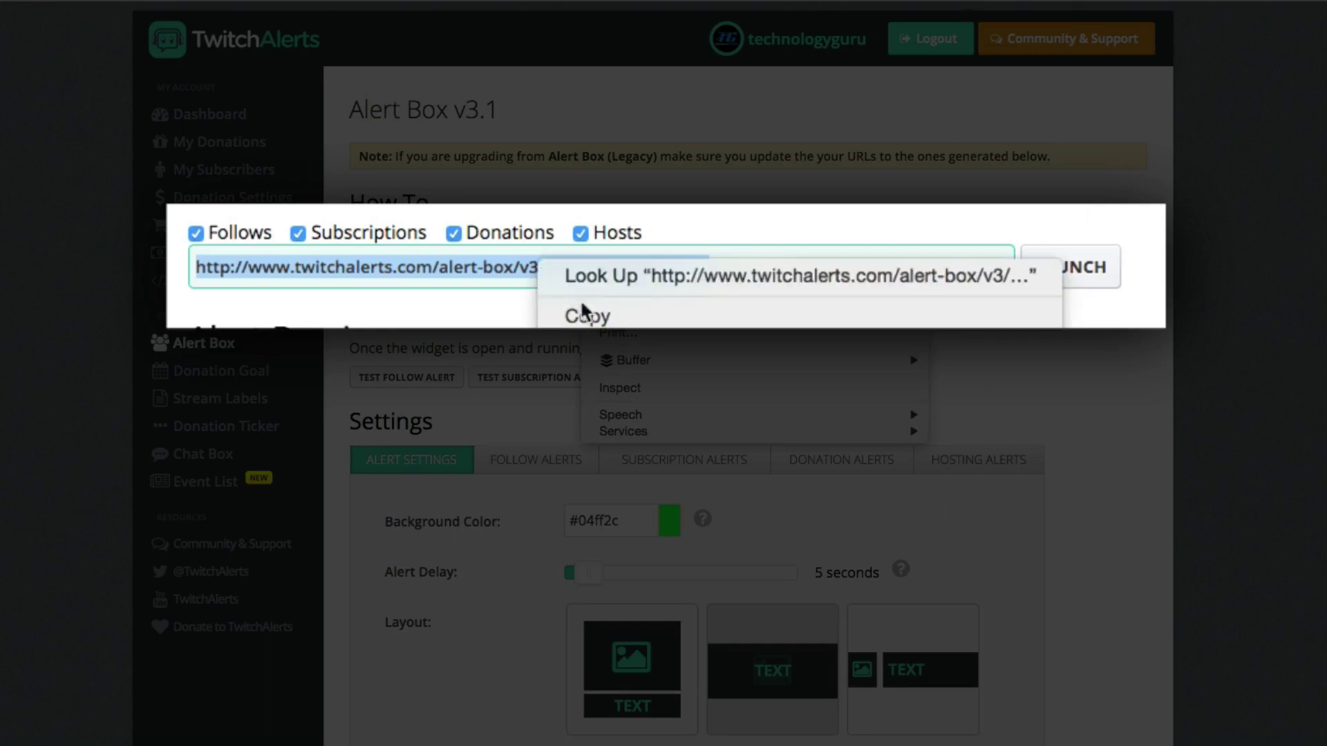
pyautogui.click(567, 312)
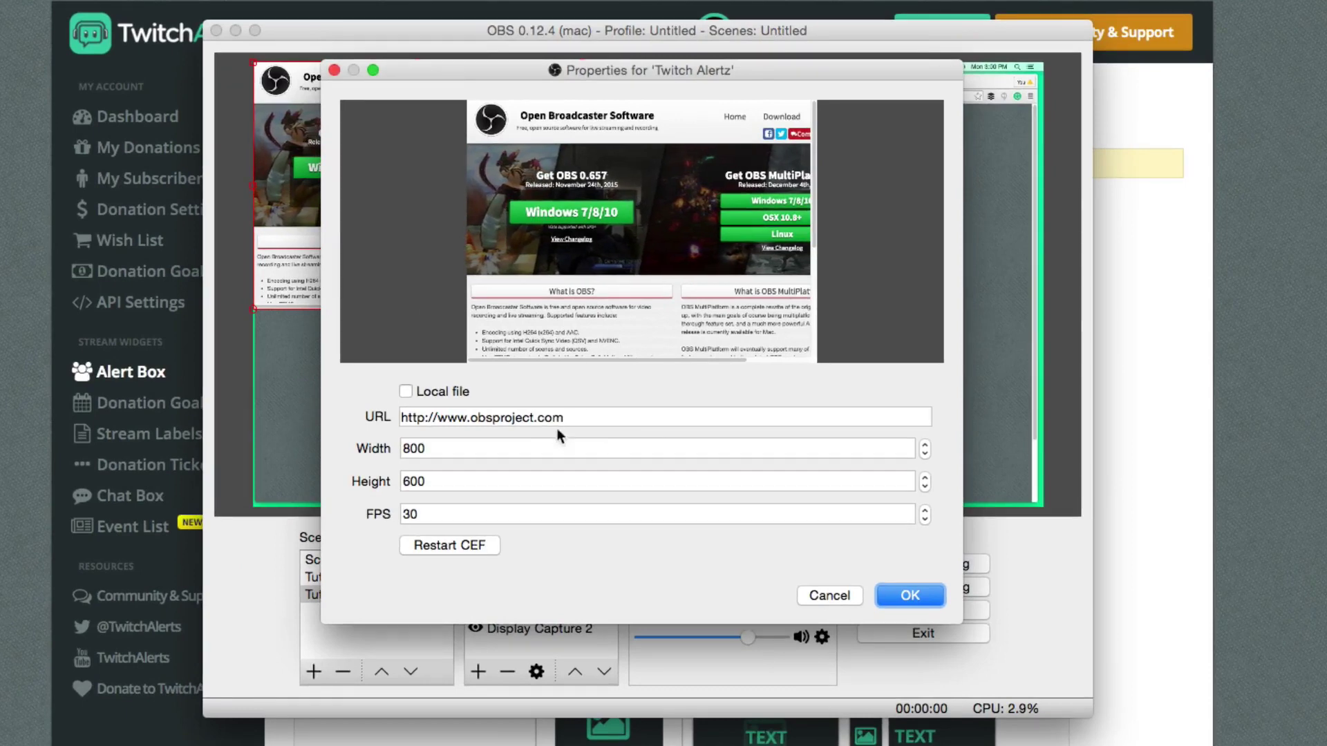
# Step: Replace the Twitch Alertz URL with the pasted Alert Box widget address and confirm at 800×600, 30 FPS
pyautogui.tripleClick(521, 419)
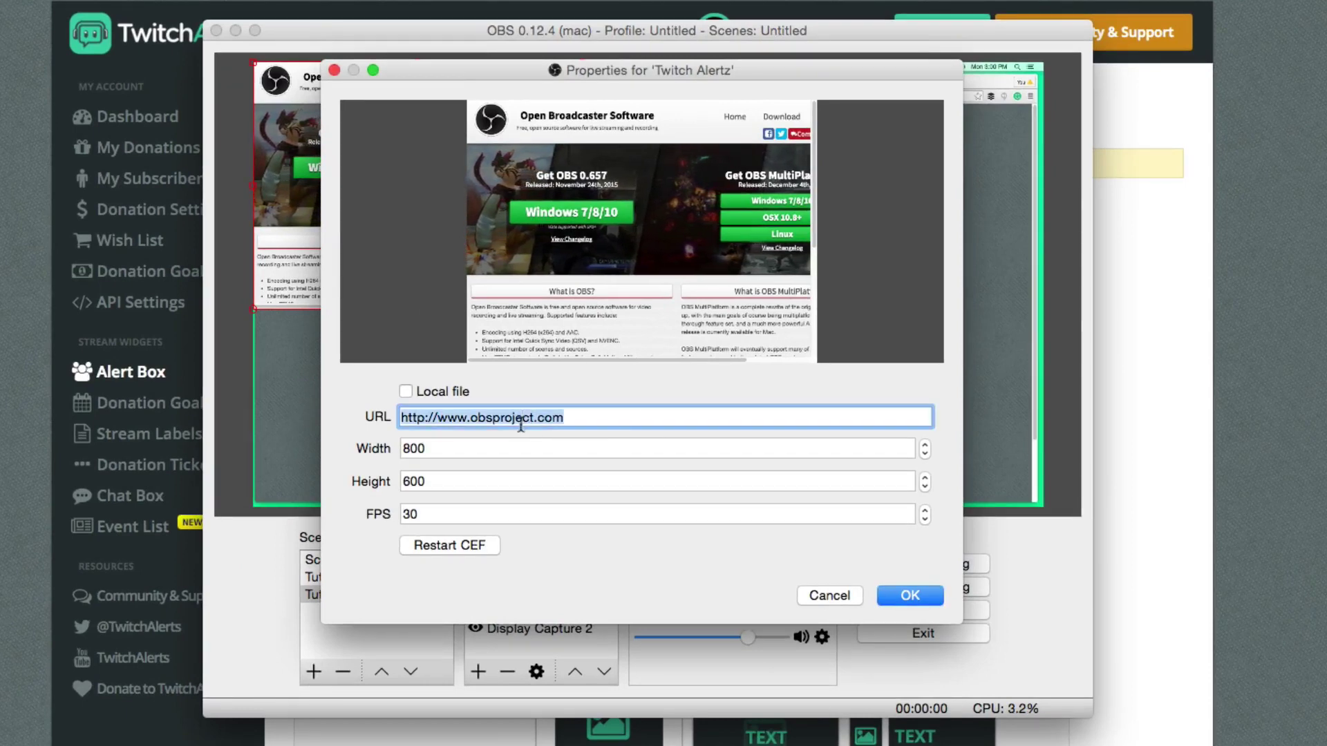
pyautogui.rightClick(494, 417)
pyautogui.click(532, 517)
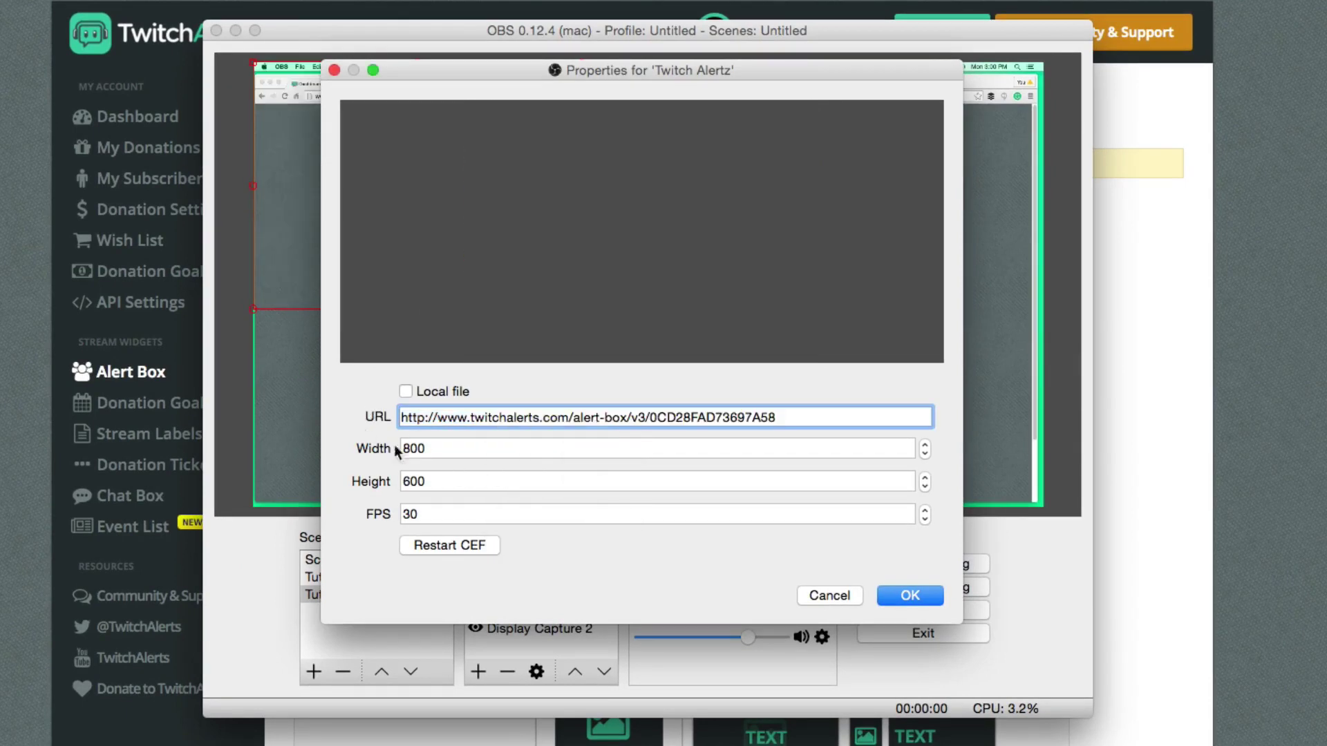
pyautogui.click(911, 596)
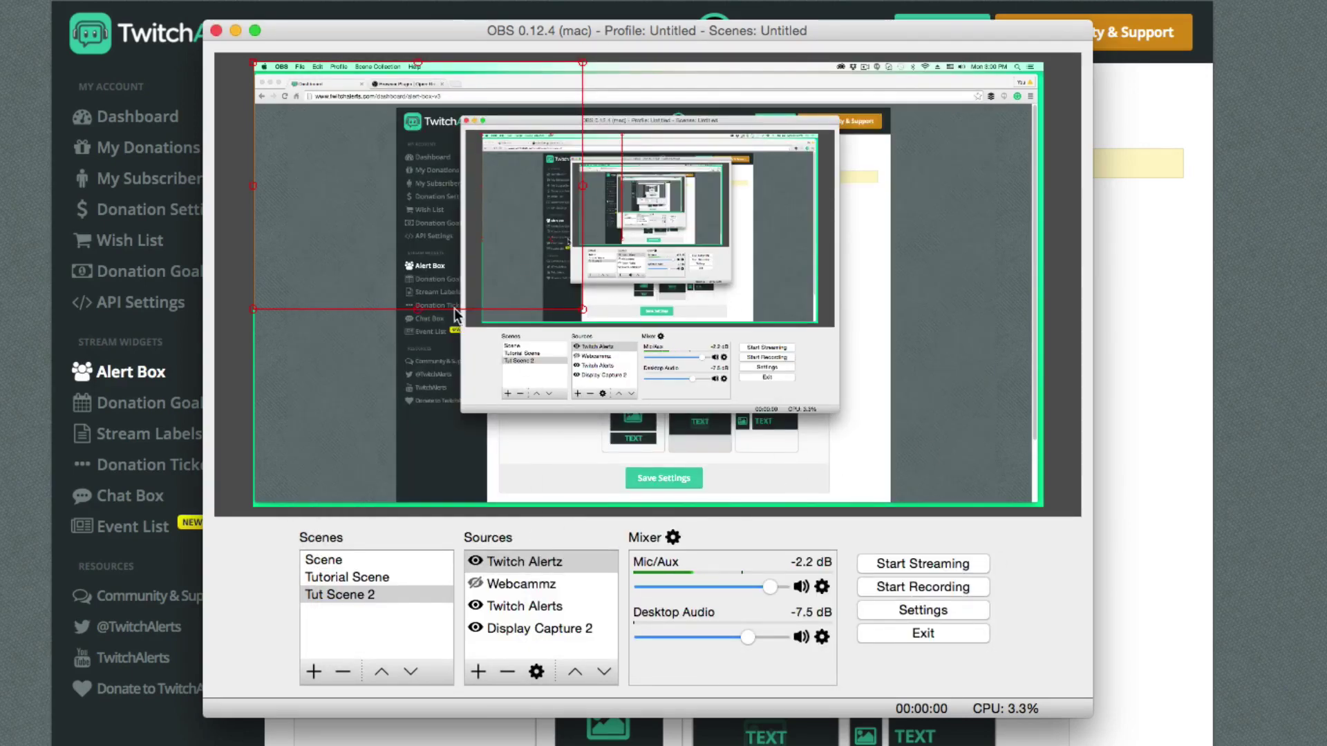
# Step: Drag Twitch Alertz to the canvas centre-right and delete the old Twitch Alerts source
pyautogui.moveTo(458, 304); pyautogui.dragTo(662, 434)
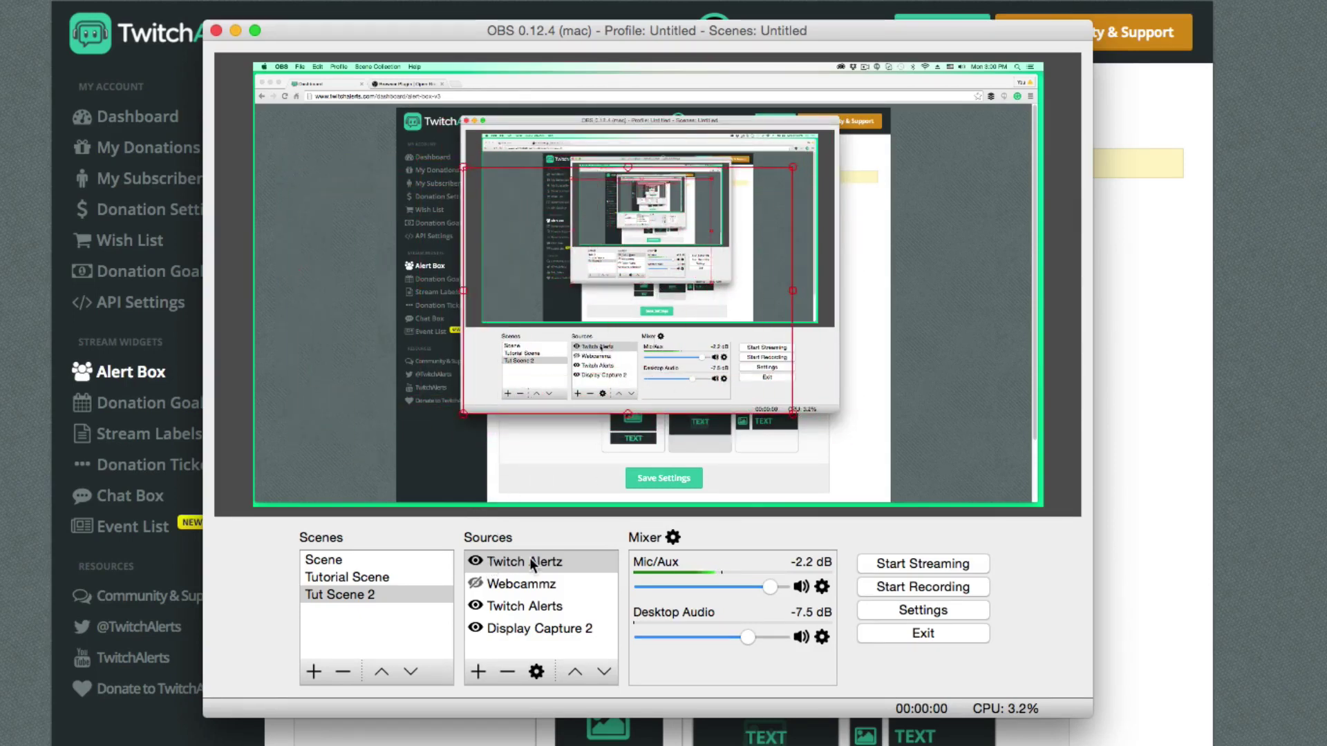
pyautogui.click(533, 608)
pyautogui.click(508, 672)
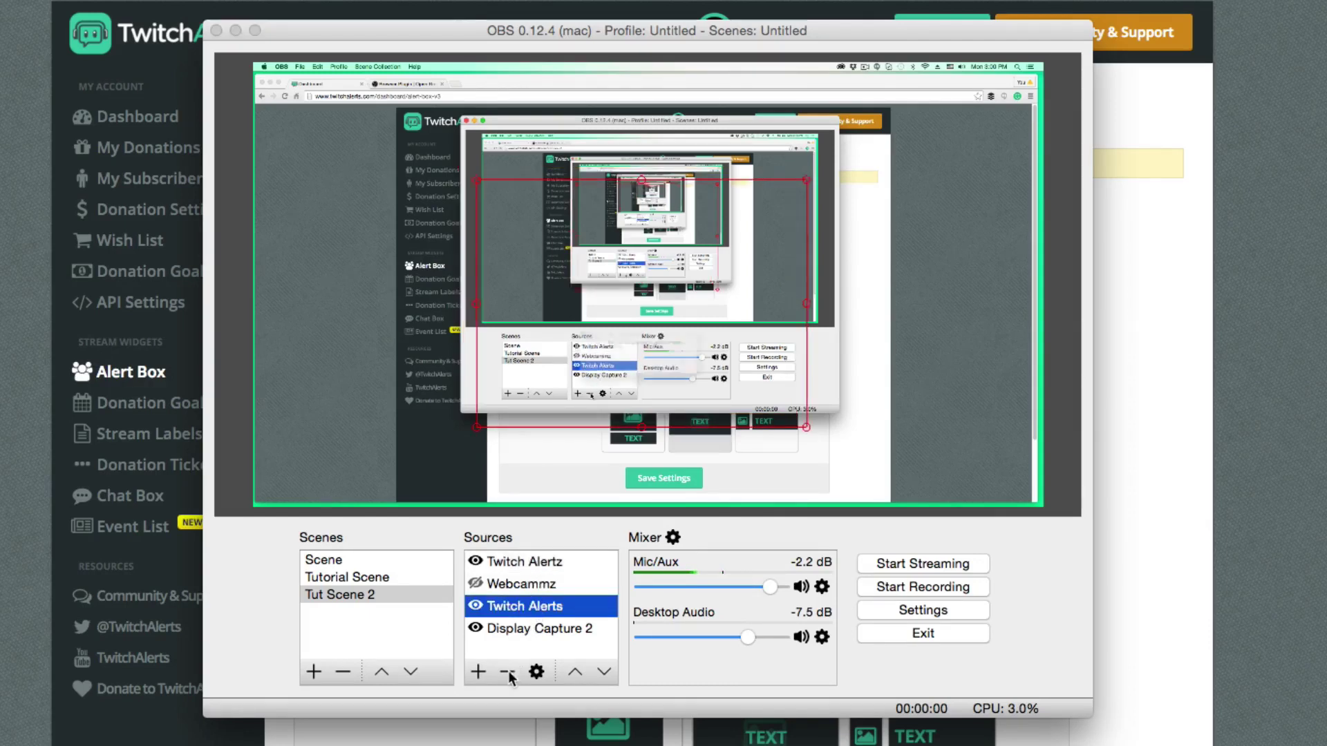
pyautogui.click(787, 392)
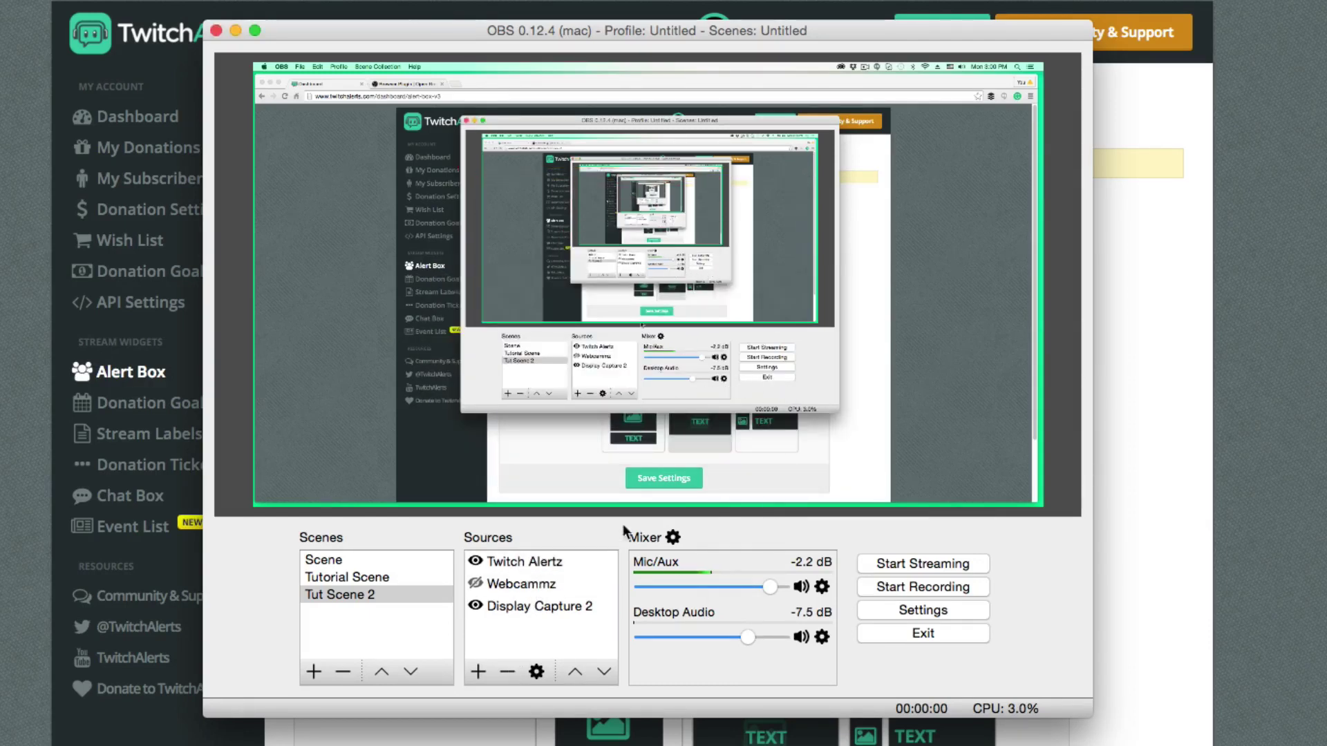
pyautogui.click(552, 566)
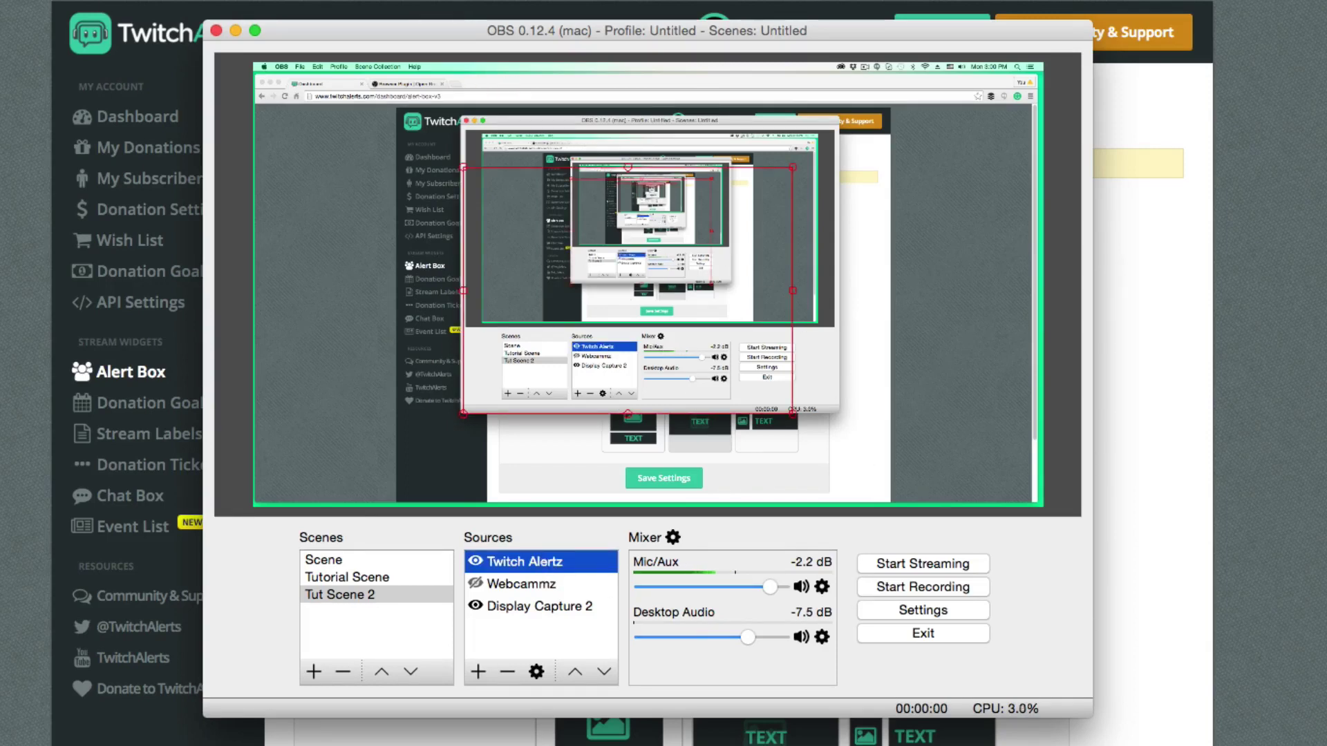
# Step: Deselect the alert source and watch test follow and $8 donation alerts play in the preview
pyautogui.press('super+Tab')
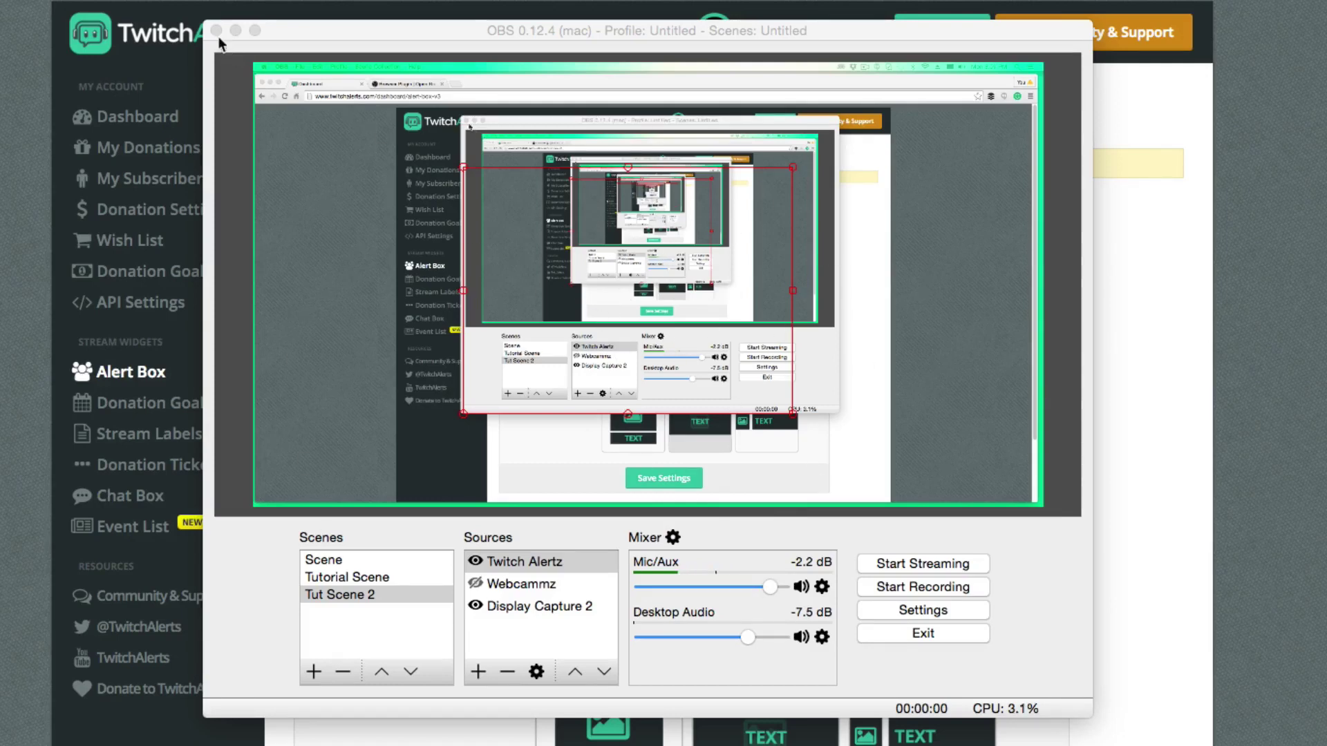
pyautogui.click(231, 76)
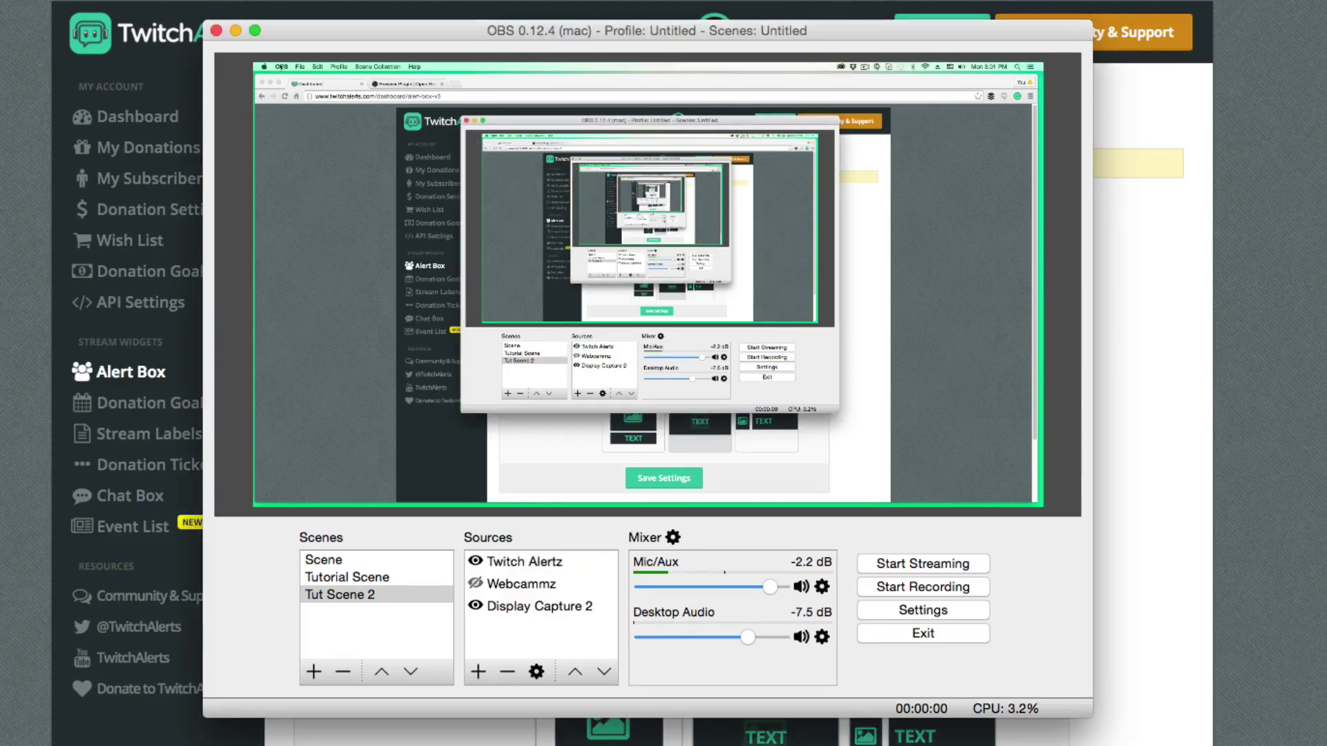
pyautogui.press('super+q')
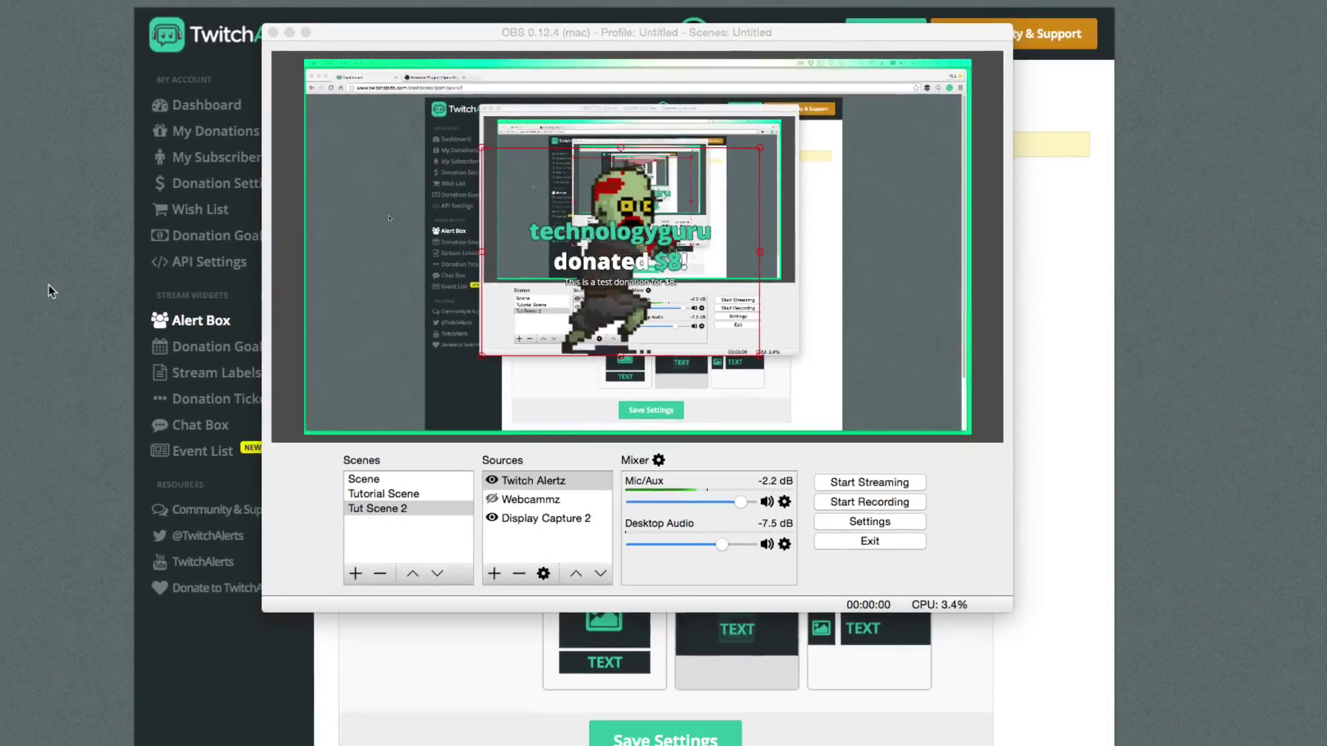
# Step: Set the follow alert's text animation to Pulse, after briefly trying Rubber Band
pyautogui.click(48, 285)
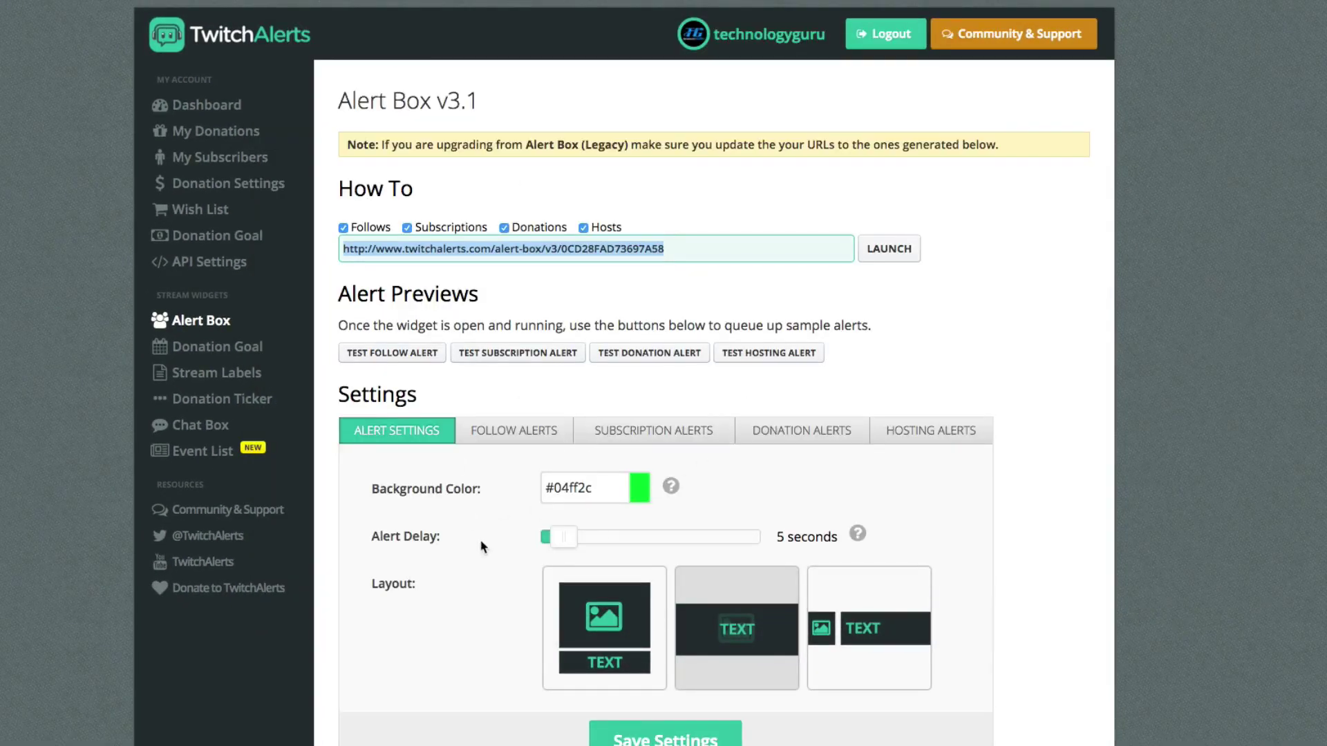
pyautogui.scroll(-2, 487, 553)
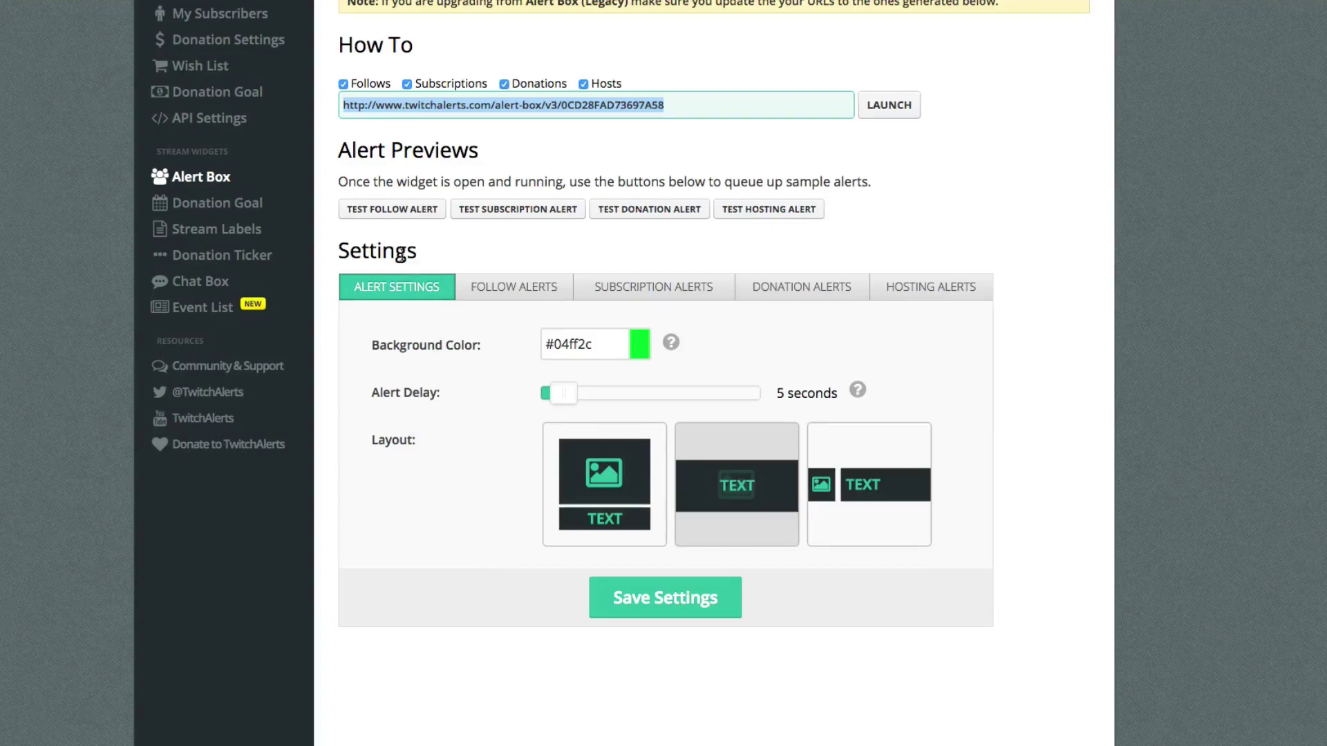
pyautogui.click(515, 290)
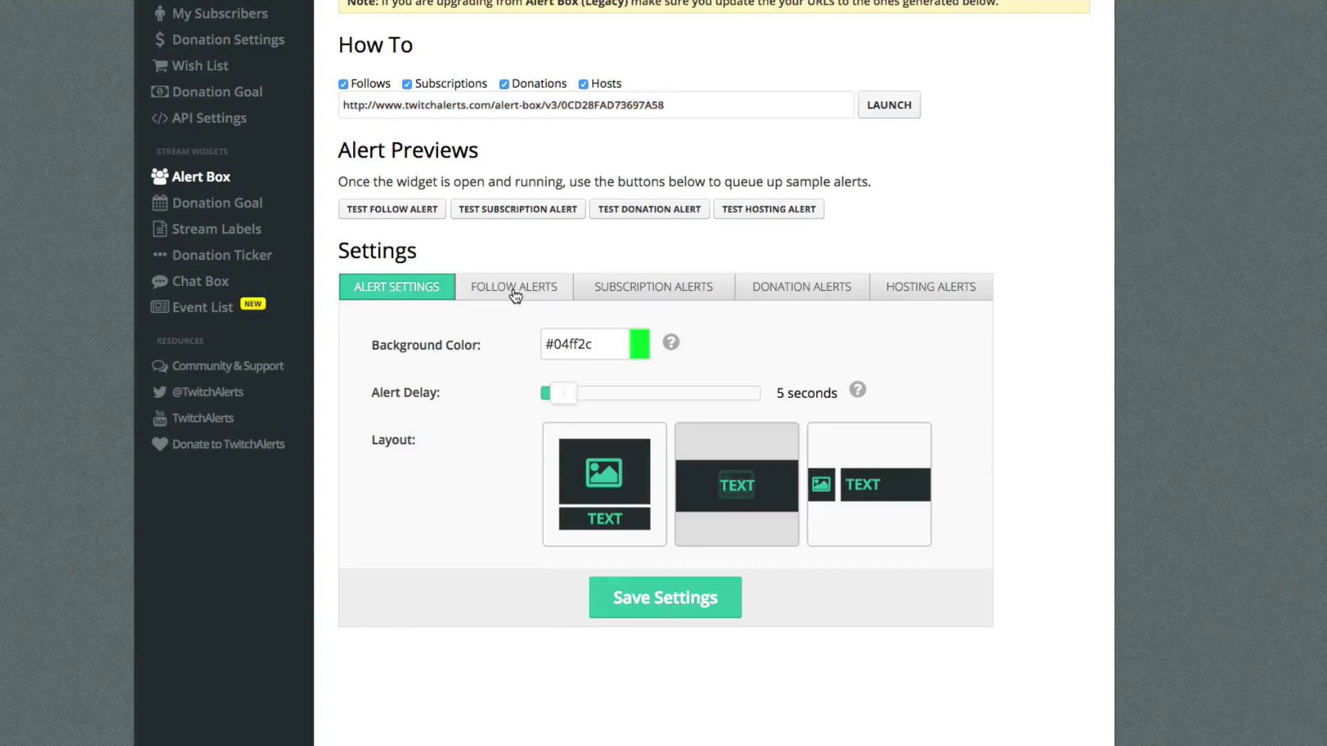
pyautogui.scroll(-1, 429, 540)
pyautogui.scroll(-1, 430, 541)
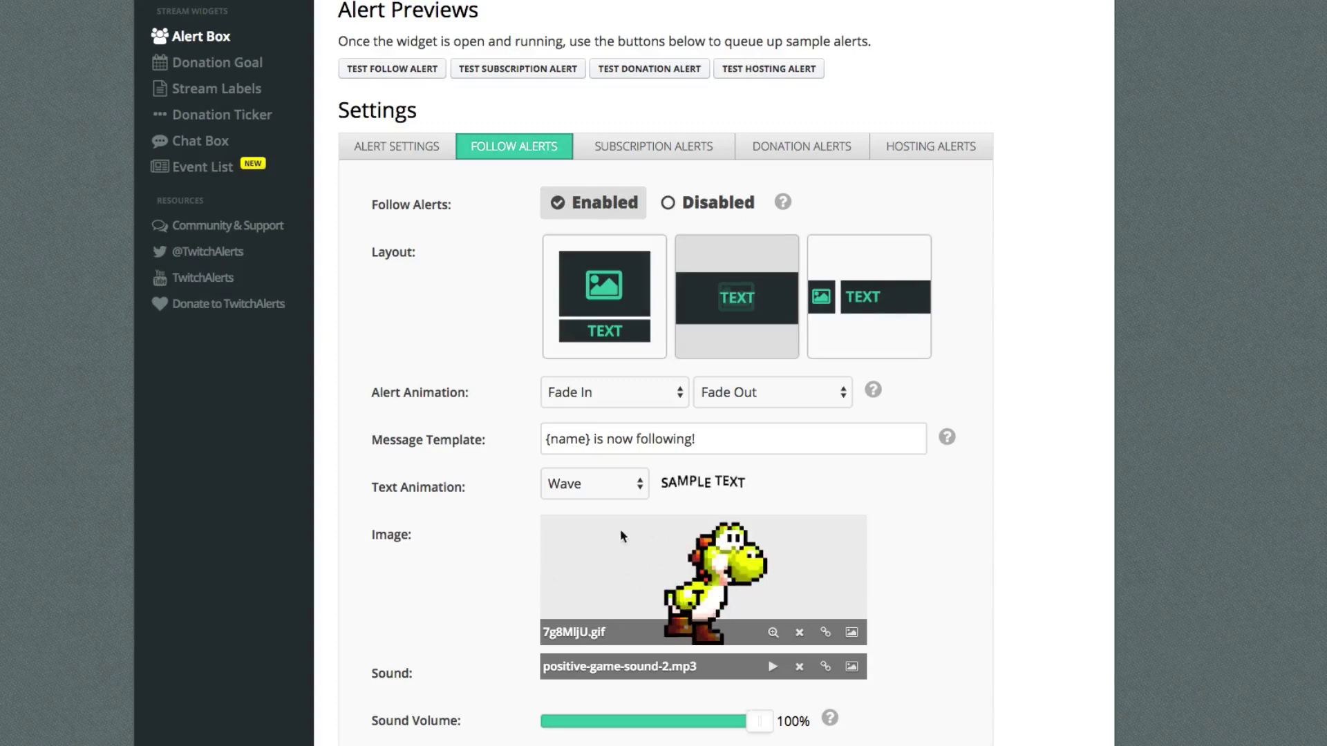
pyautogui.moveTo(372, 488); pyautogui.dragTo(565, 490)
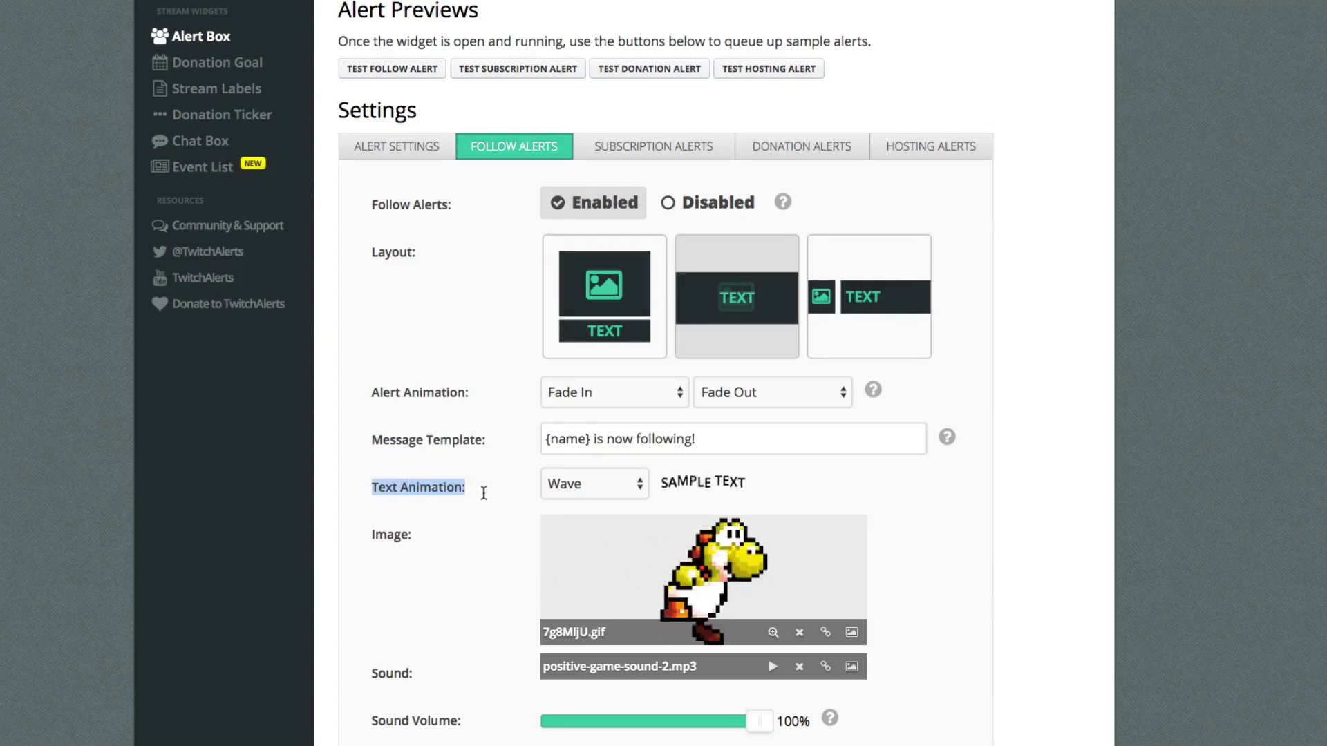
pyautogui.click(612, 492)
pyautogui.click(621, 450)
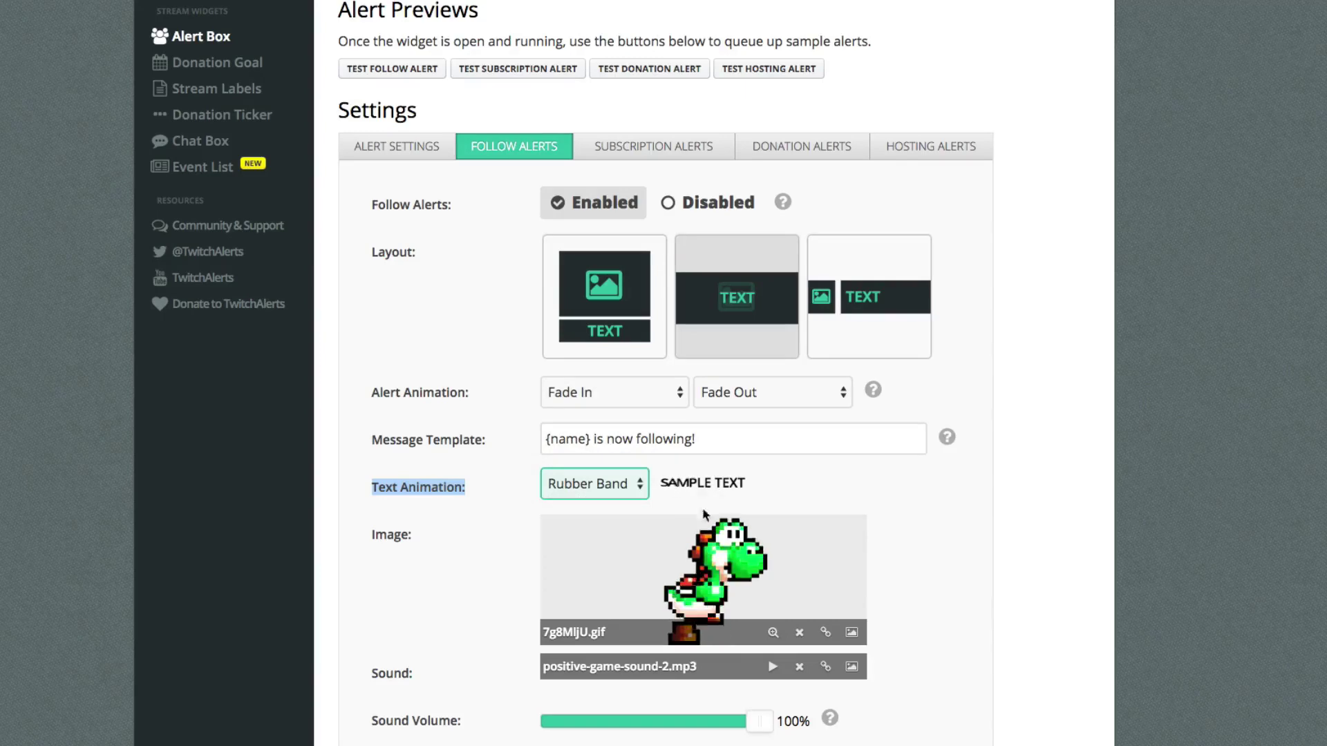
pyautogui.click(643, 486)
pyautogui.click(605, 465)
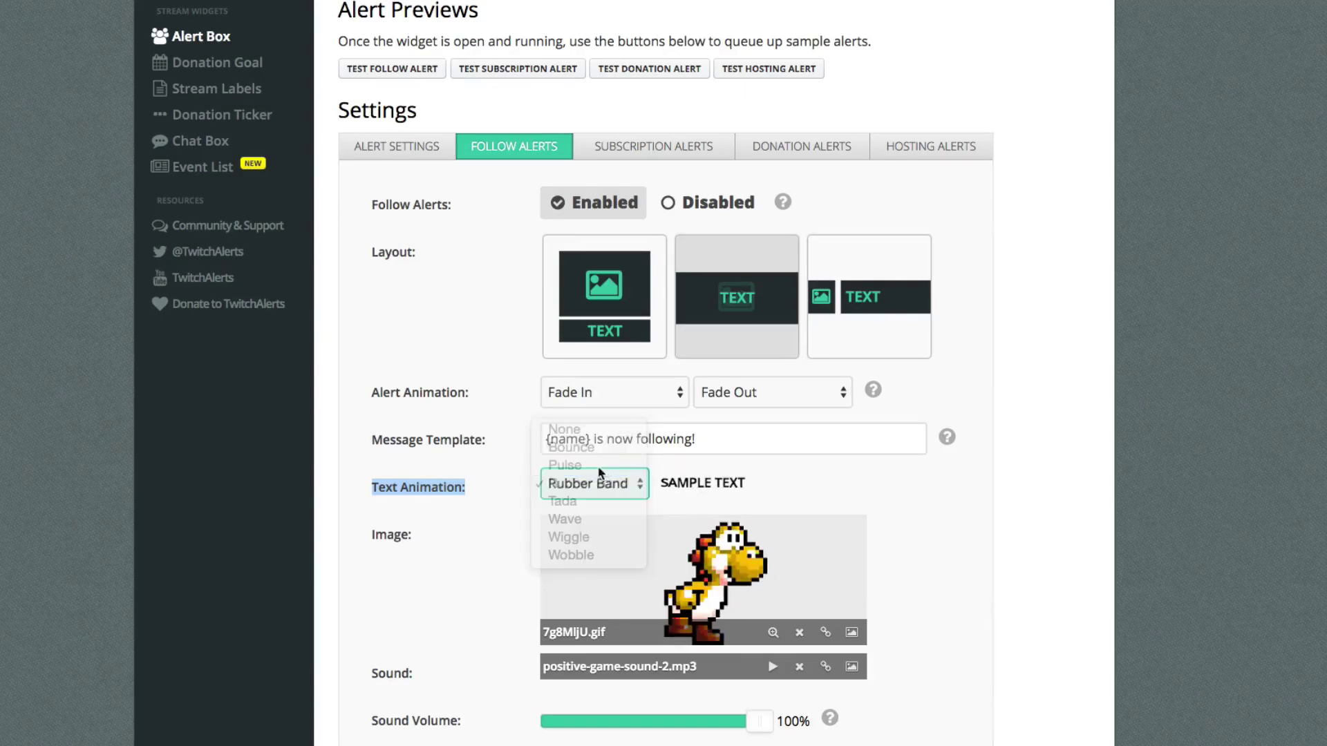
# Step: Expand the follow alert's font settings and increase its font size slider
pyautogui.scroll(-2, 487, 571)
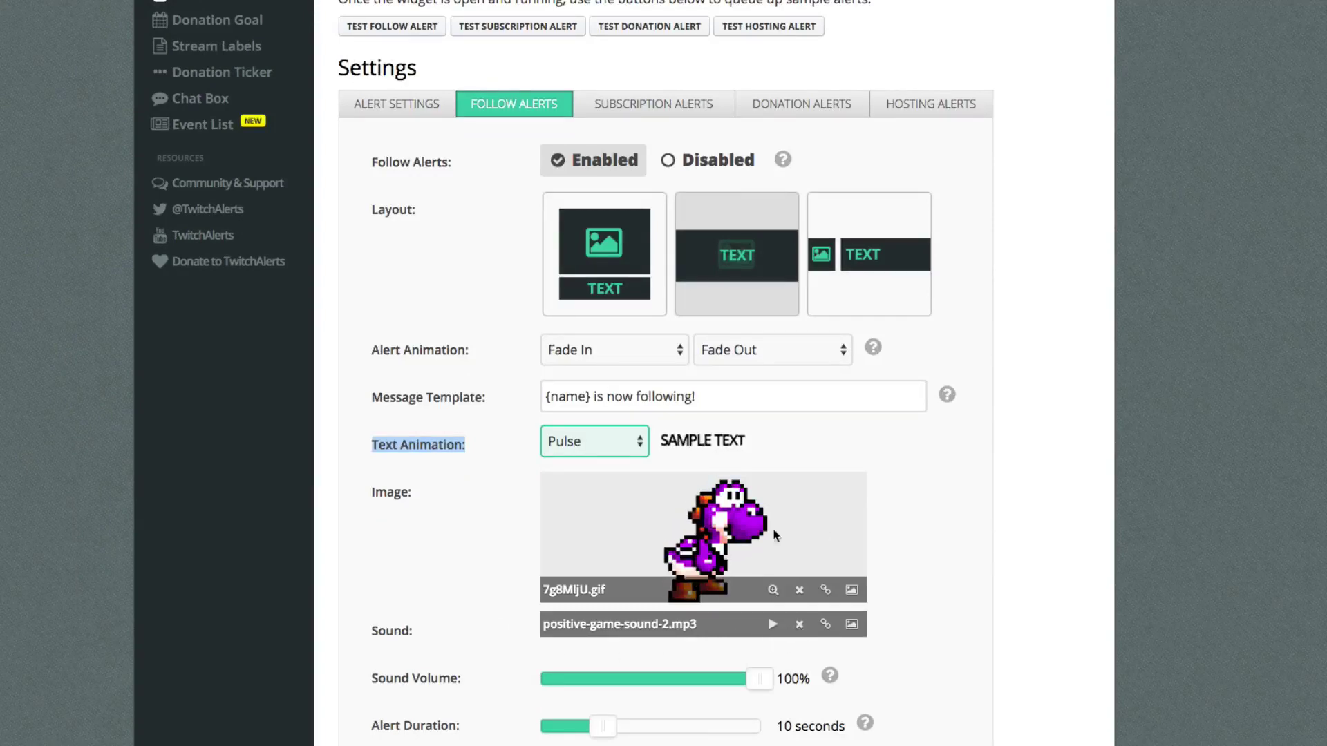
pyautogui.scroll(-3, 767, 608)
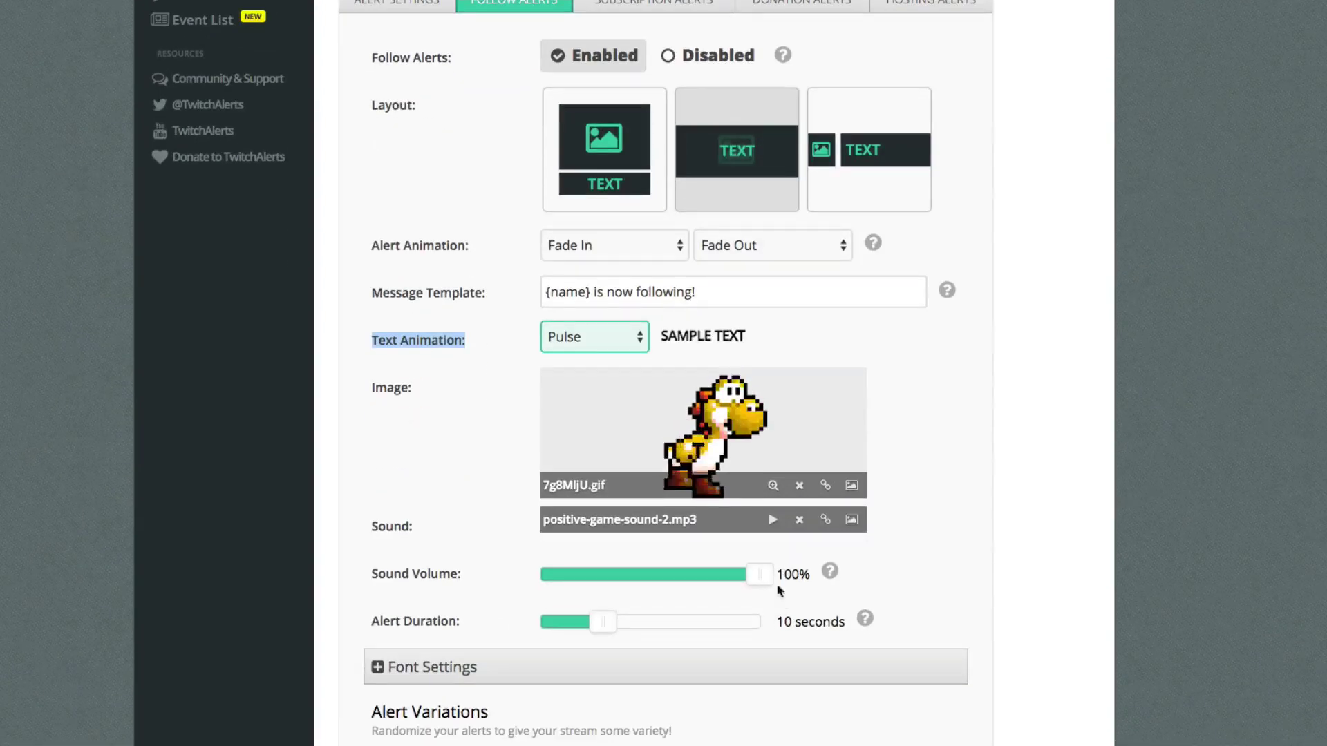
pyautogui.click(377, 669)
pyautogui.scroll(-8, 370, 636)
pyautogui.click(622, 392)
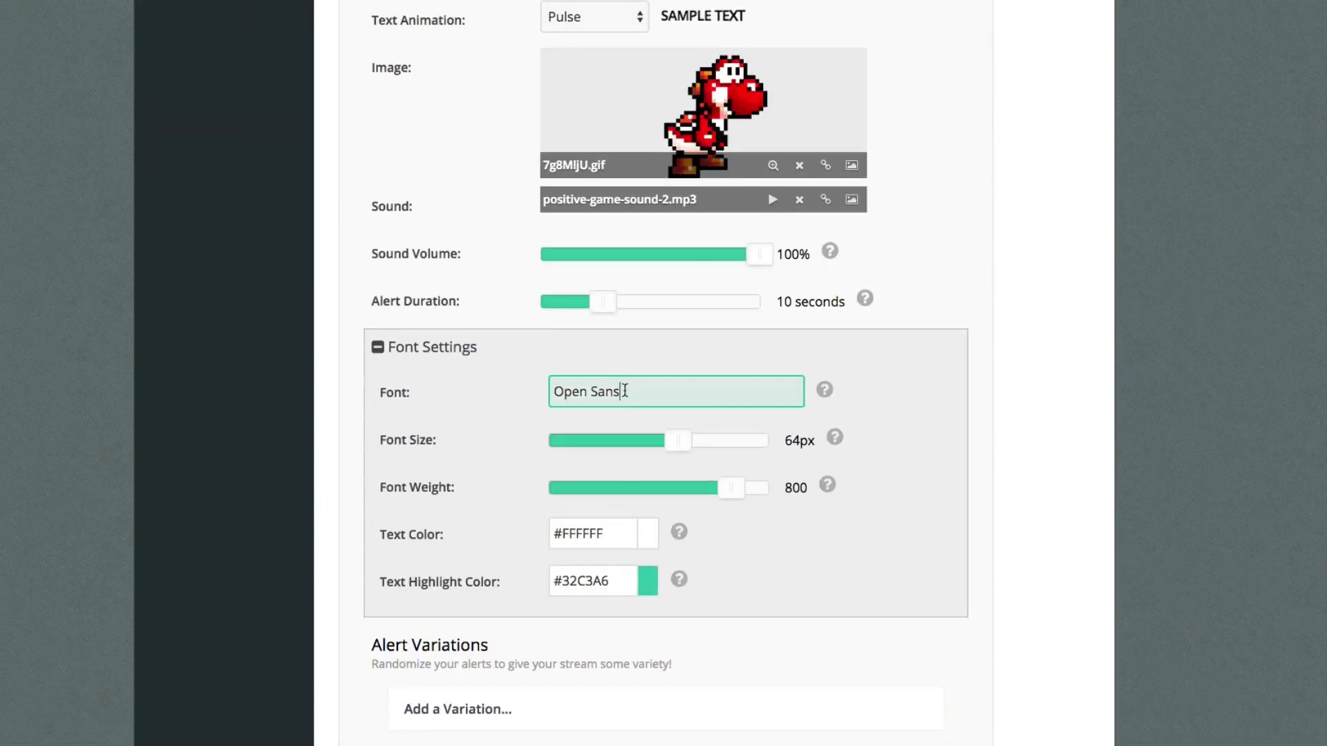
pyautogui.moveTo(670, 442)
pyautogui.mouseDown()
pyautogui.moveTo(659, 444)
pyautogui.moveTo(681, 445)
pyautogui.mouseUp()
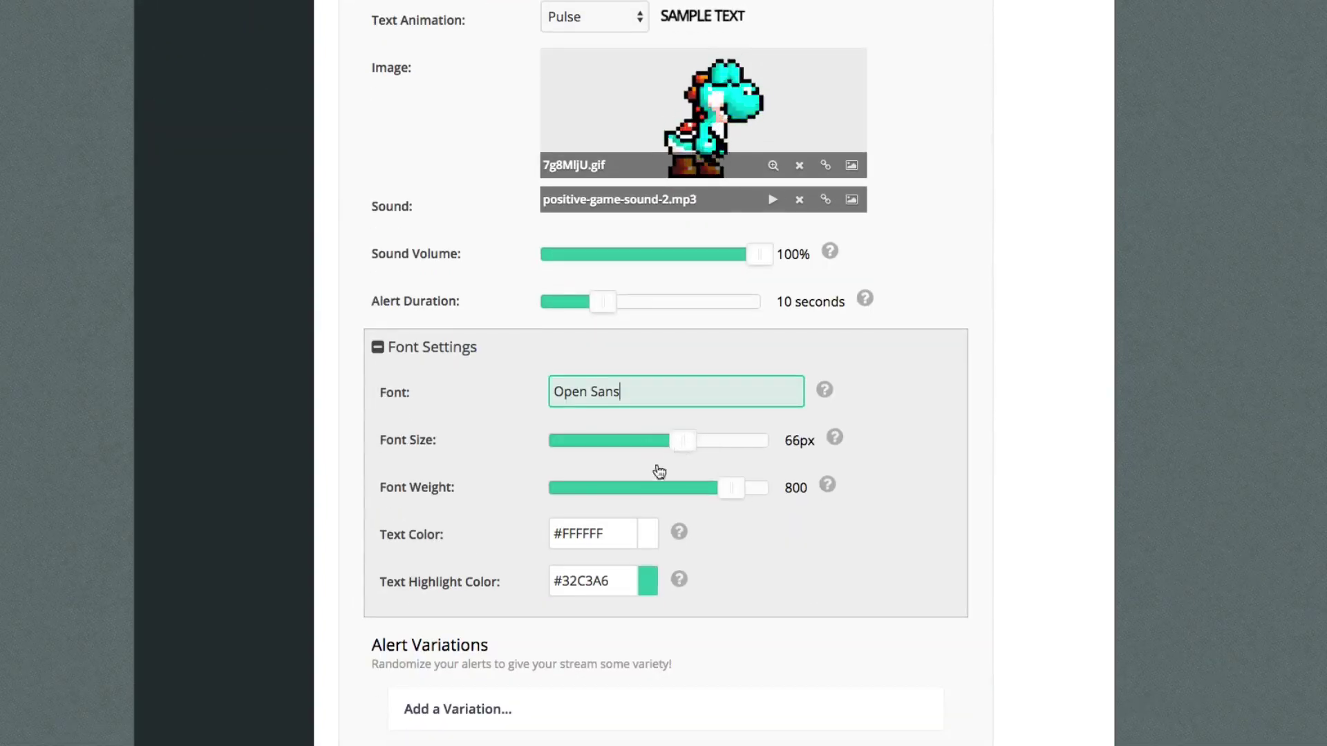
# Step: Review the Subscription, Donation and Hosting alert settings, ending on Hosting
pyautogui.scroll(5, 767, 600)
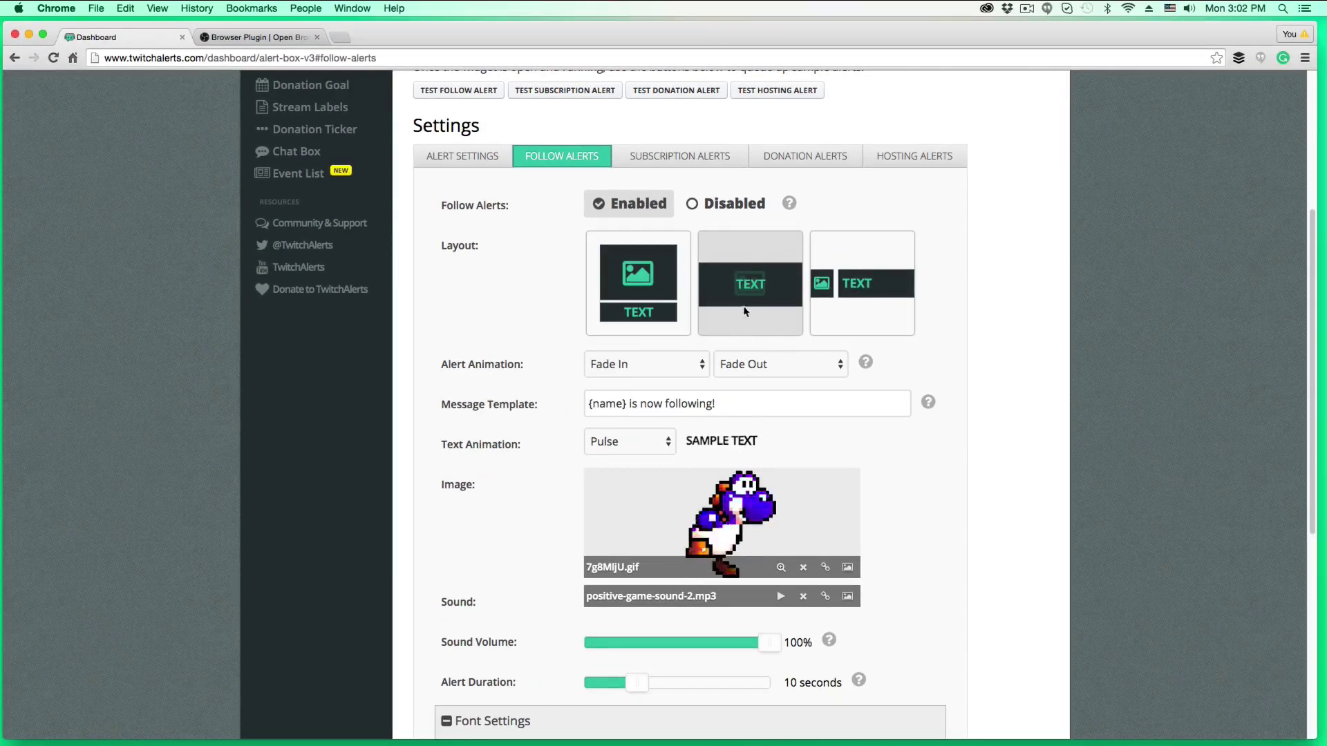
pyautogui.scroll(1, 527, 394)
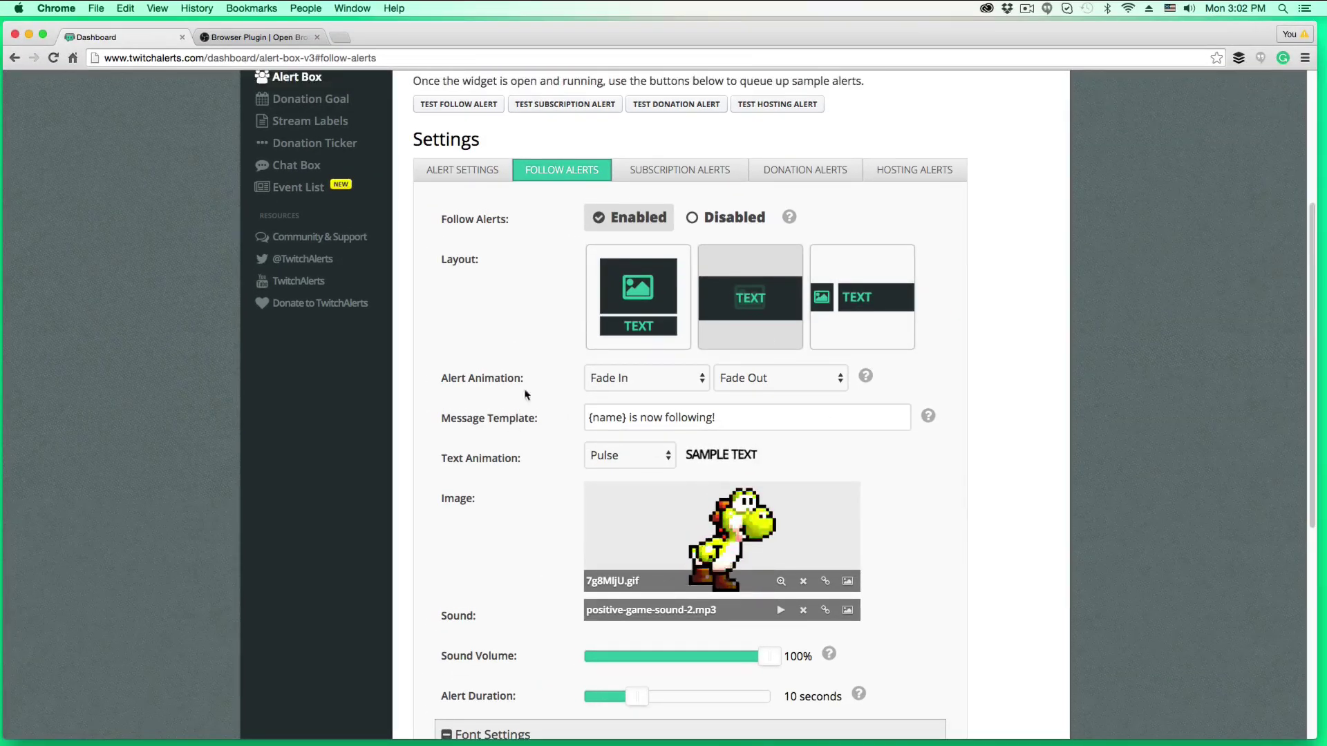
pyautogui.click(678, 172)
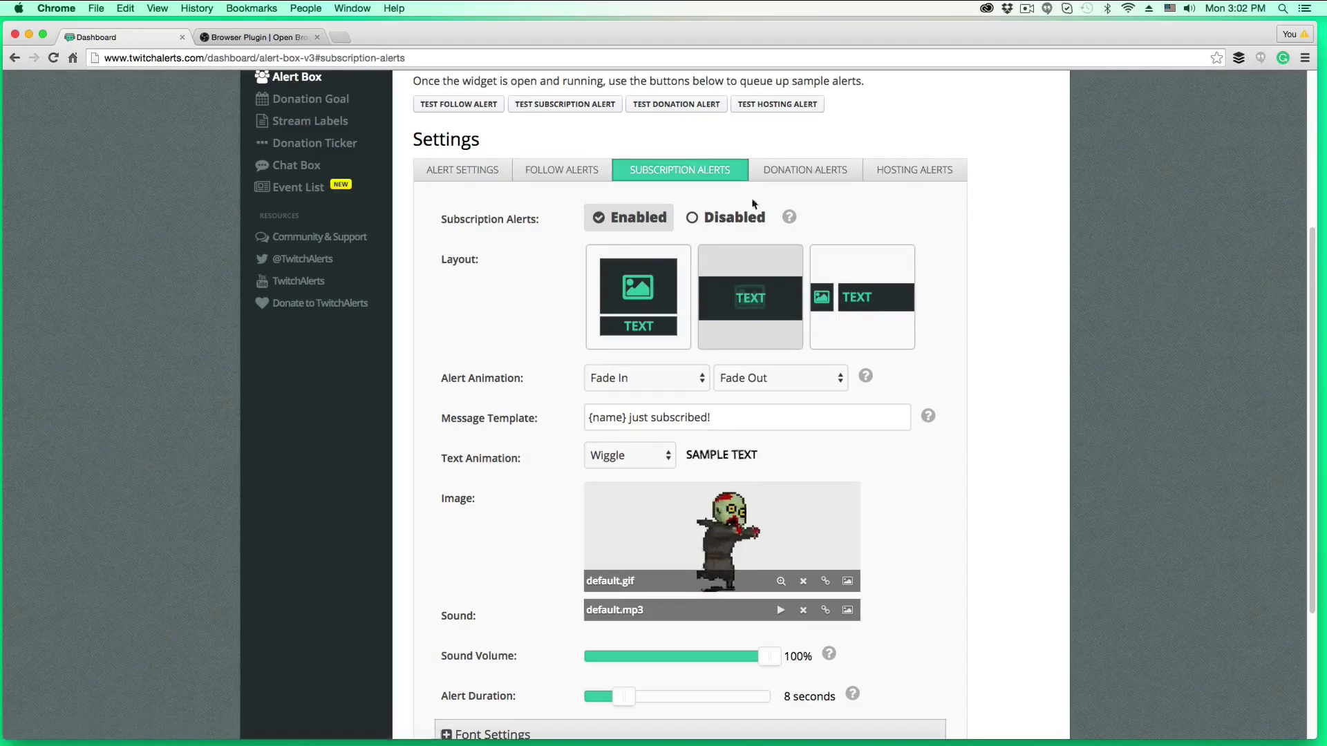
pyautogui.click(795, 171)
pyautogui.click(892, 172)
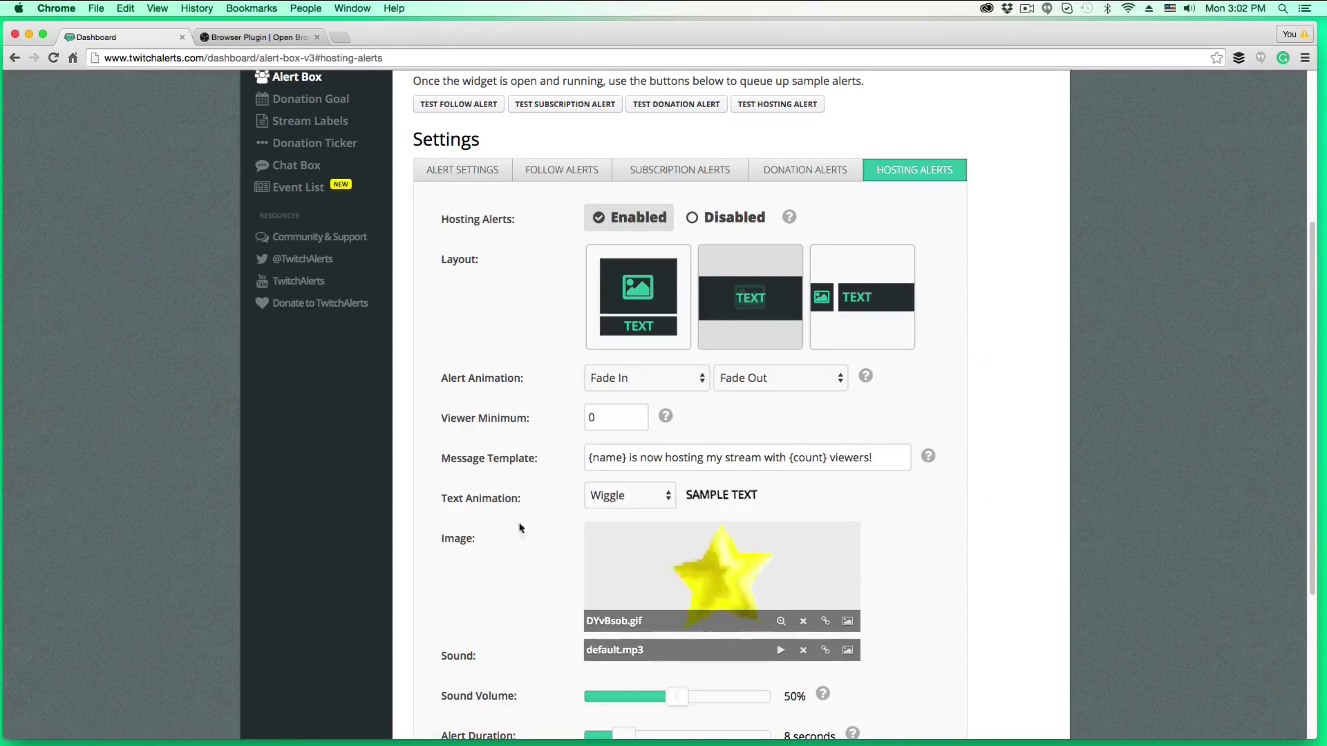
pyautogui.scroll(5, 522, 484)
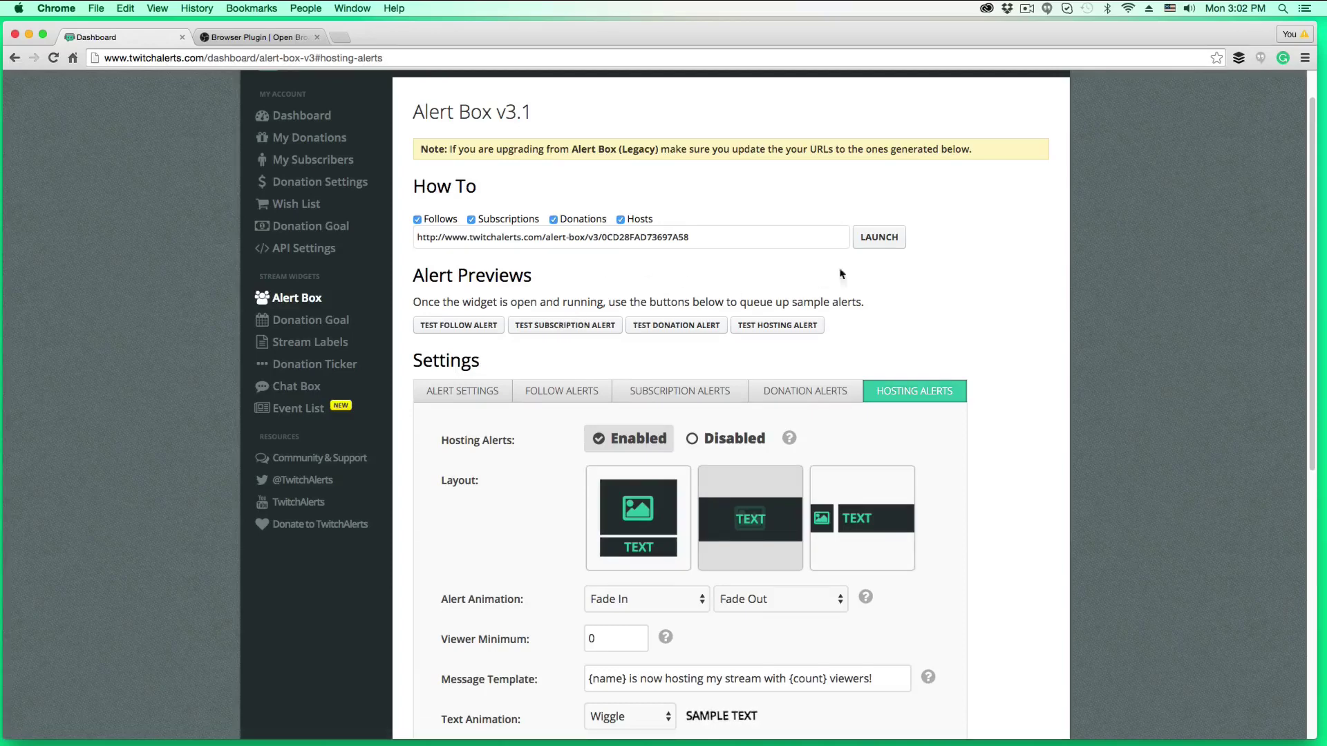
# Step: Launch the Alert Box widget in its own window, centre it, minimize it, and return to OBS
pyautogui.click(875, 242)
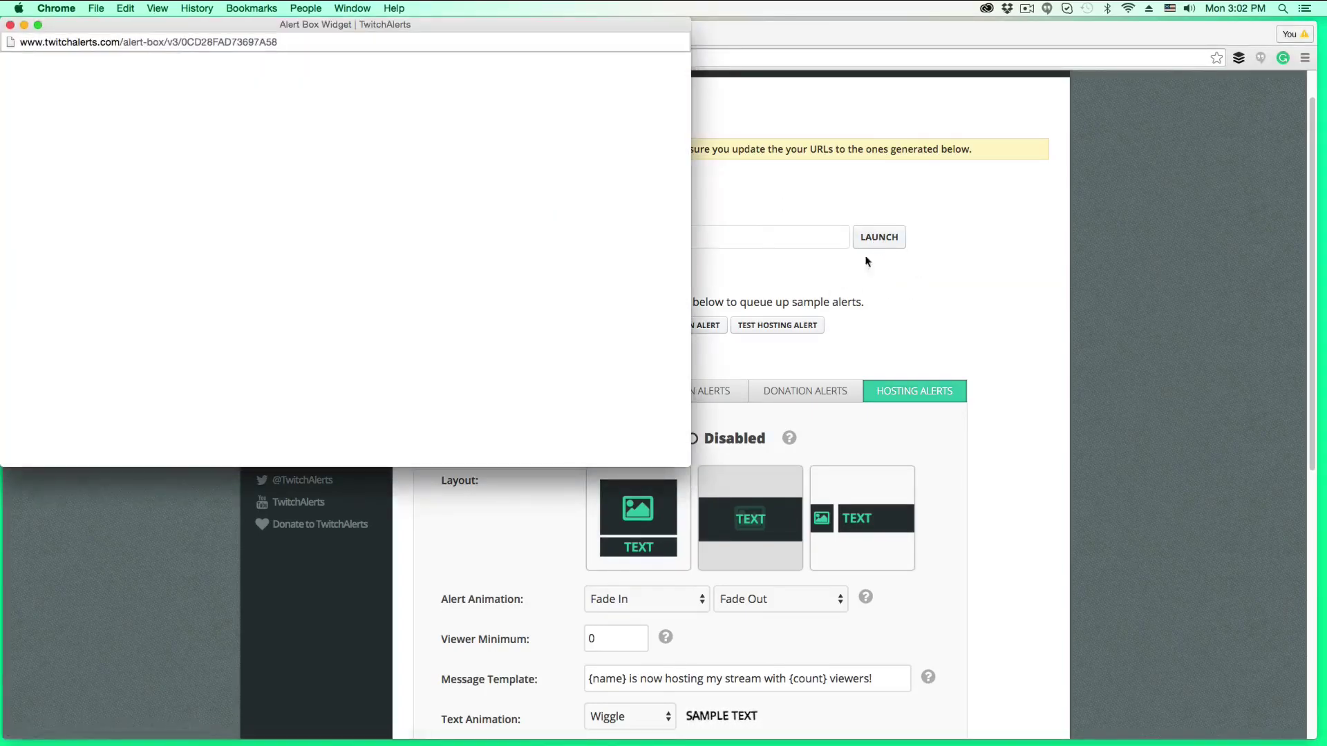
pyautogui.moveTo(488, 32); pyautogui.dragTo(808, 148)
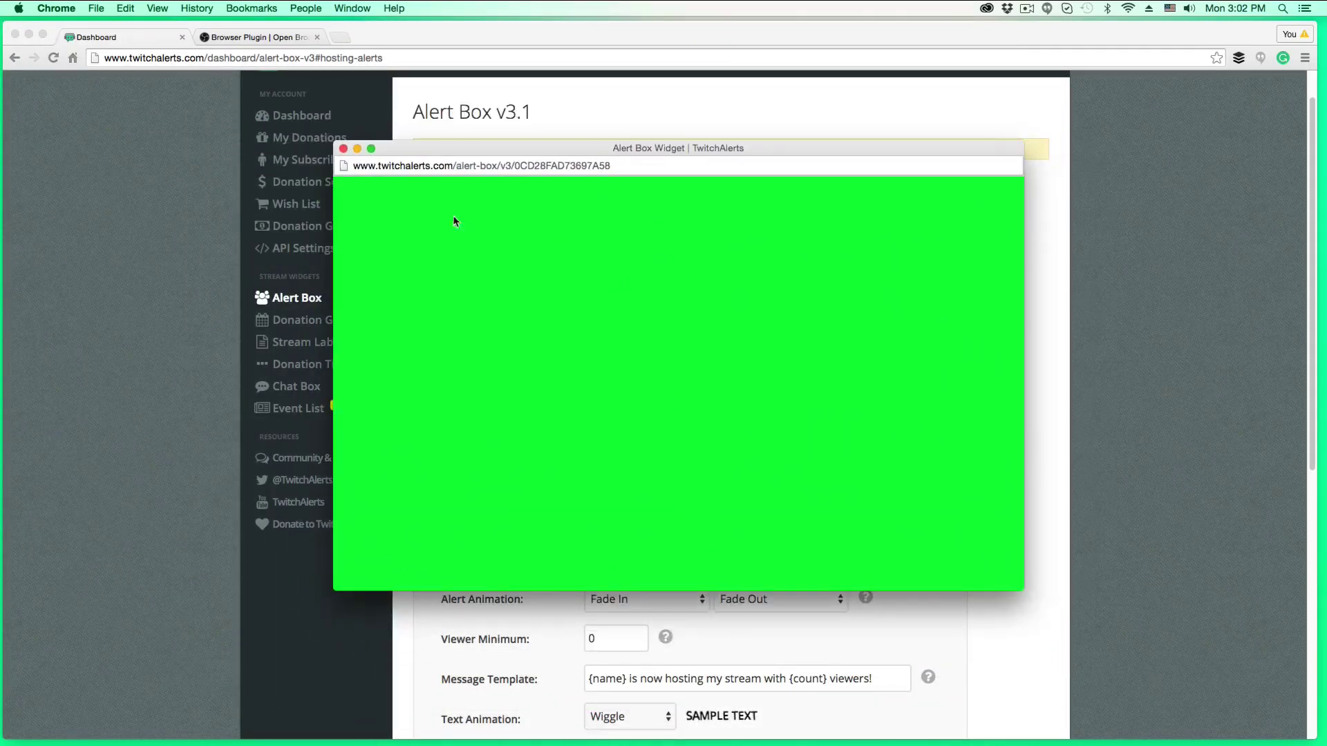
pyautogui.moveTo(437, 156)
pyautogui.mouseDown()
pyautogui.moveTo(548, 338)
pyautogui.moveTo(450, 175)
pyautogui.mouseUp()
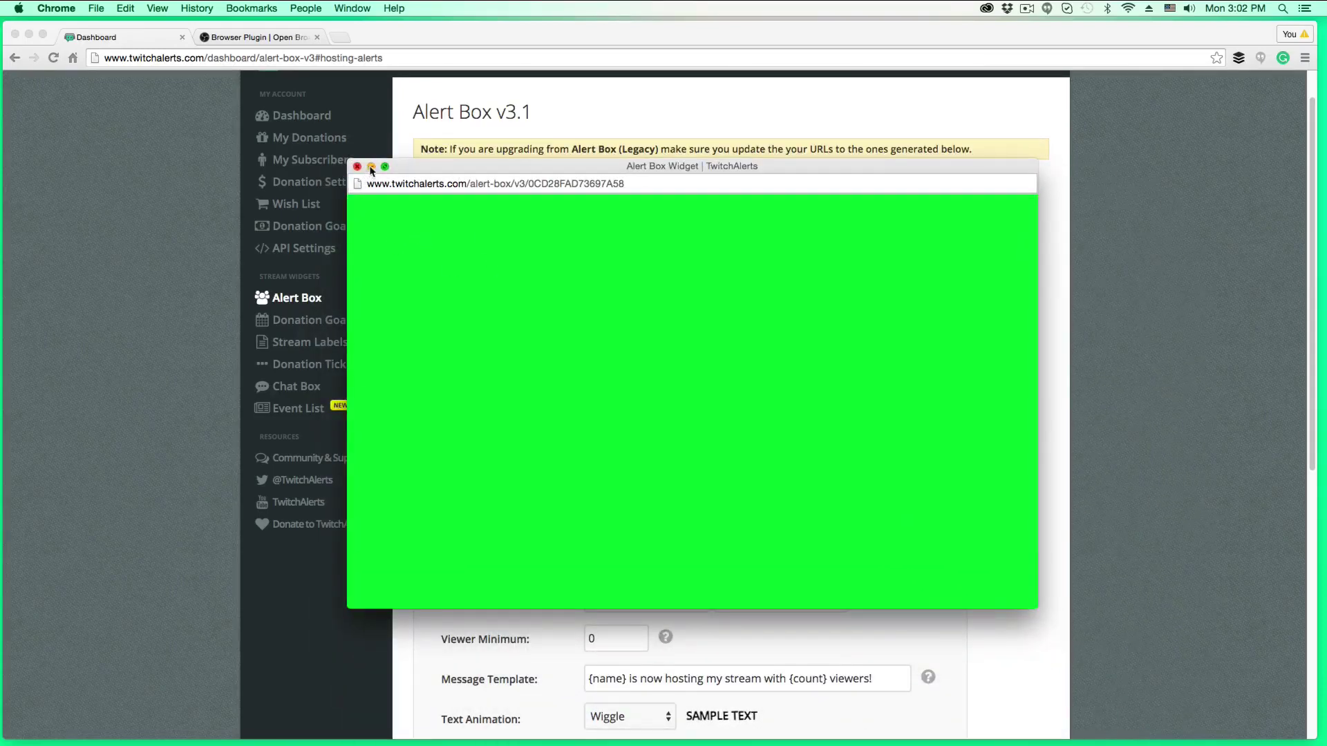
pyautogui.click(371, 167)
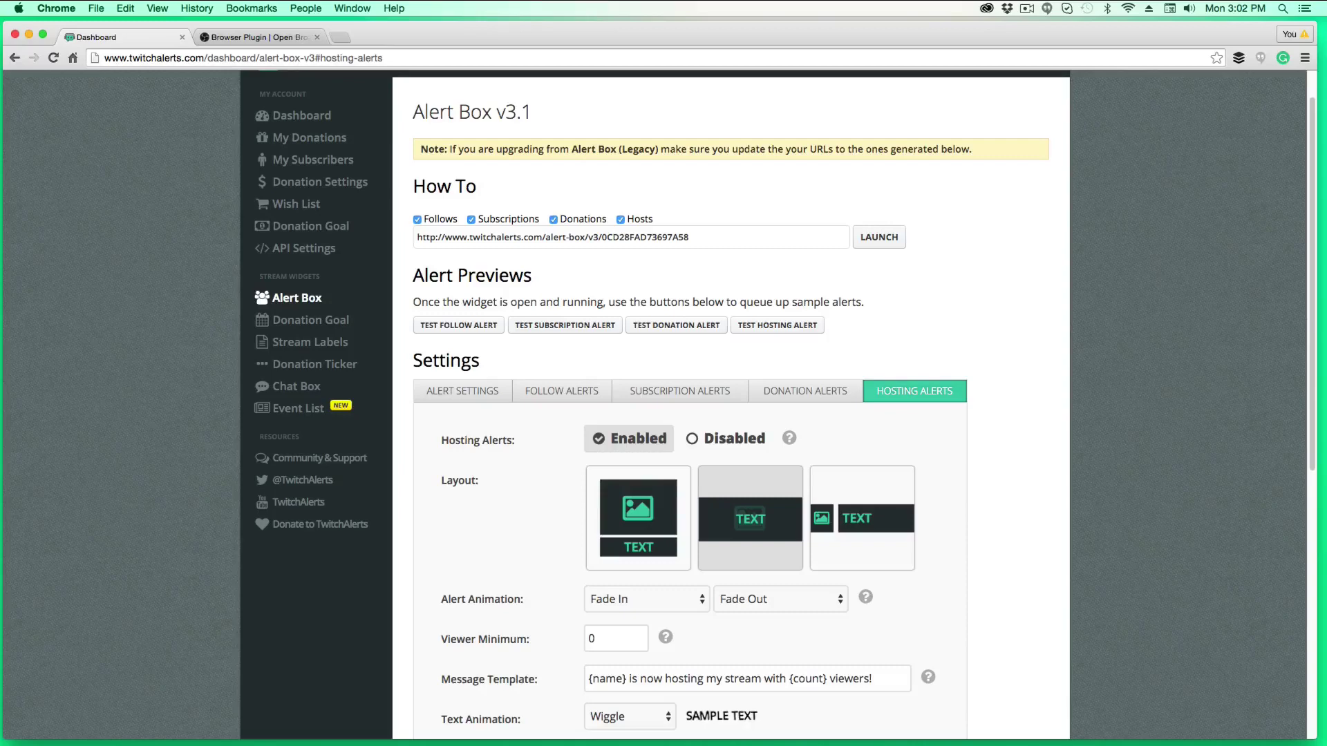
pyautogui.press('super+Tab')
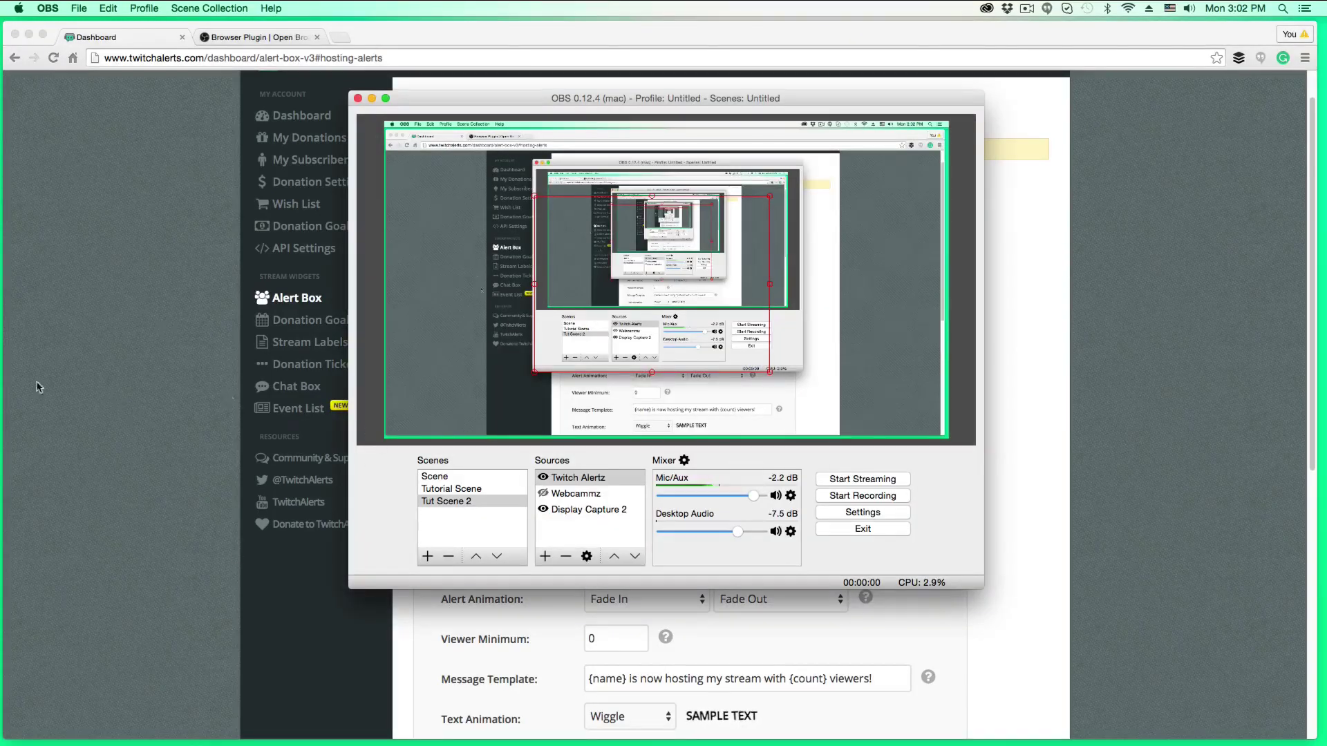
# Step: Switch from OBS to Chrome, view the Browser Plugin page, then go back to the Dashboard
pyautogui.press('super+Tab')
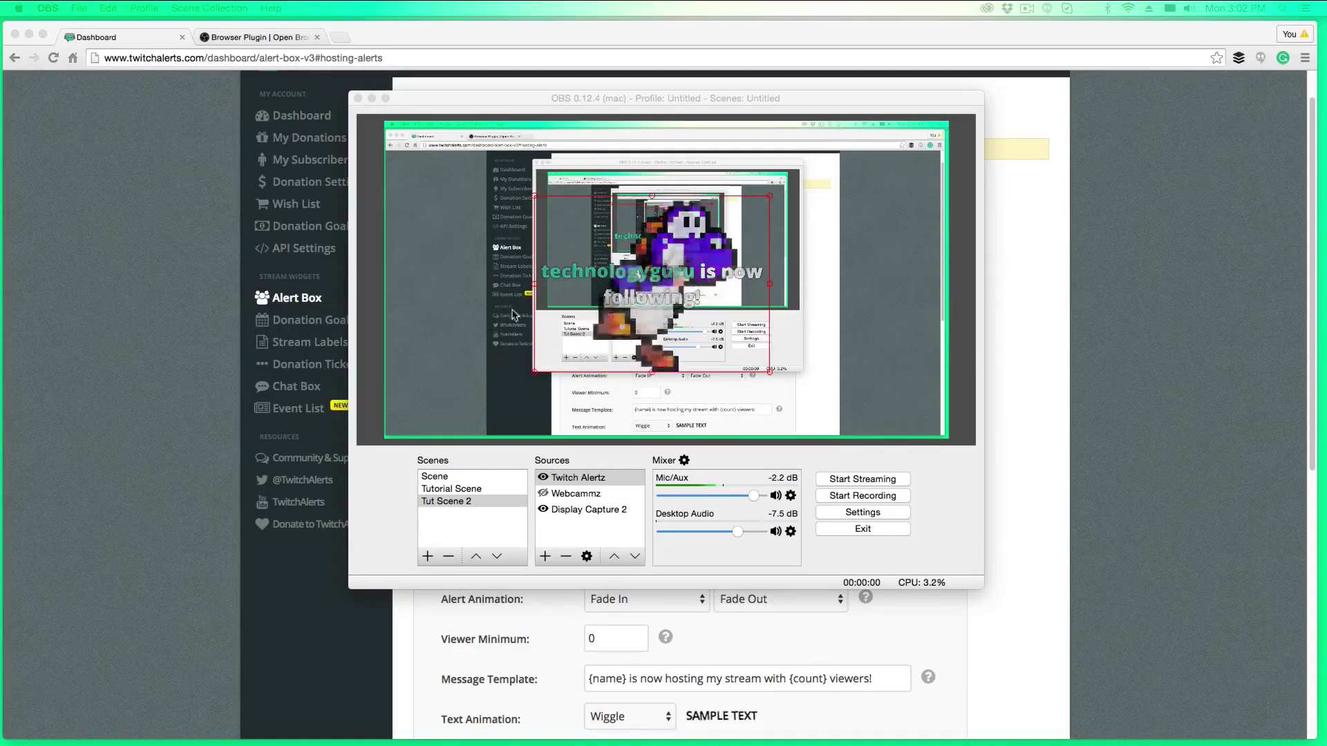
pyautogui.click(253, 39)
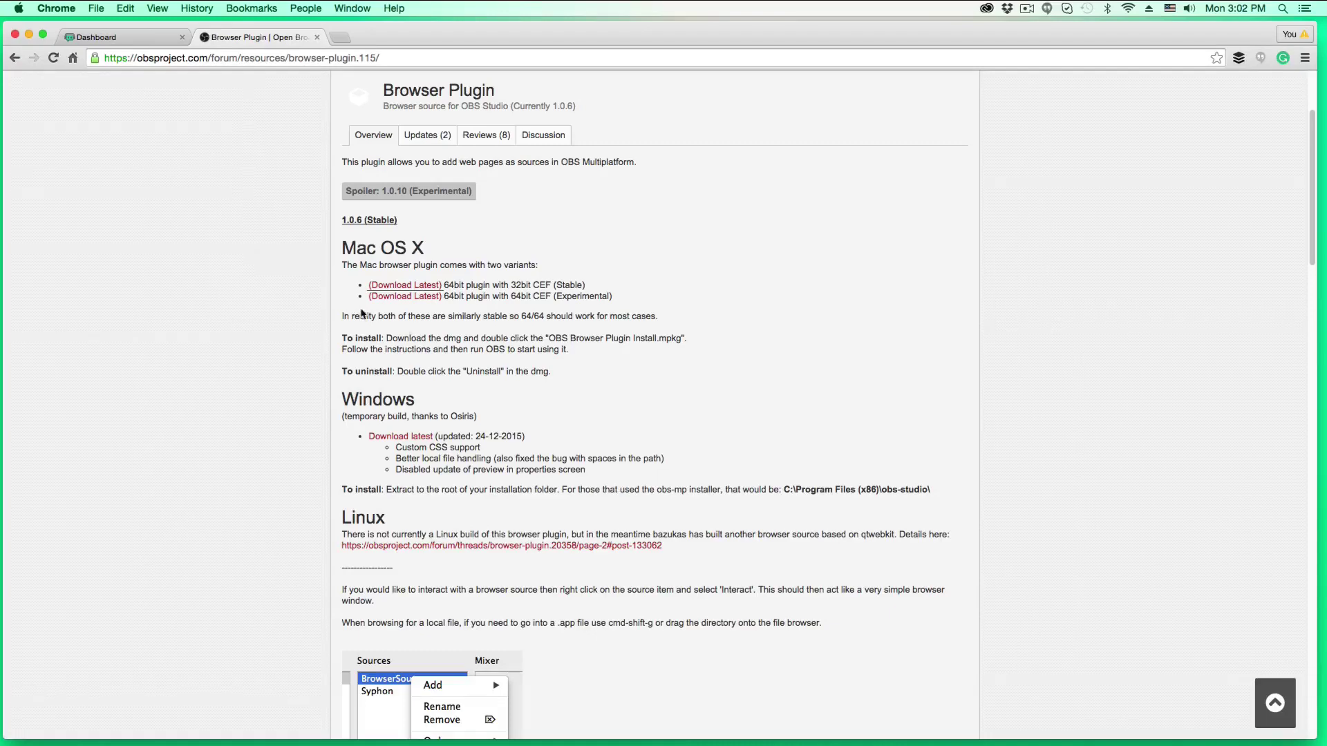
pyautogui.click(142, 38)
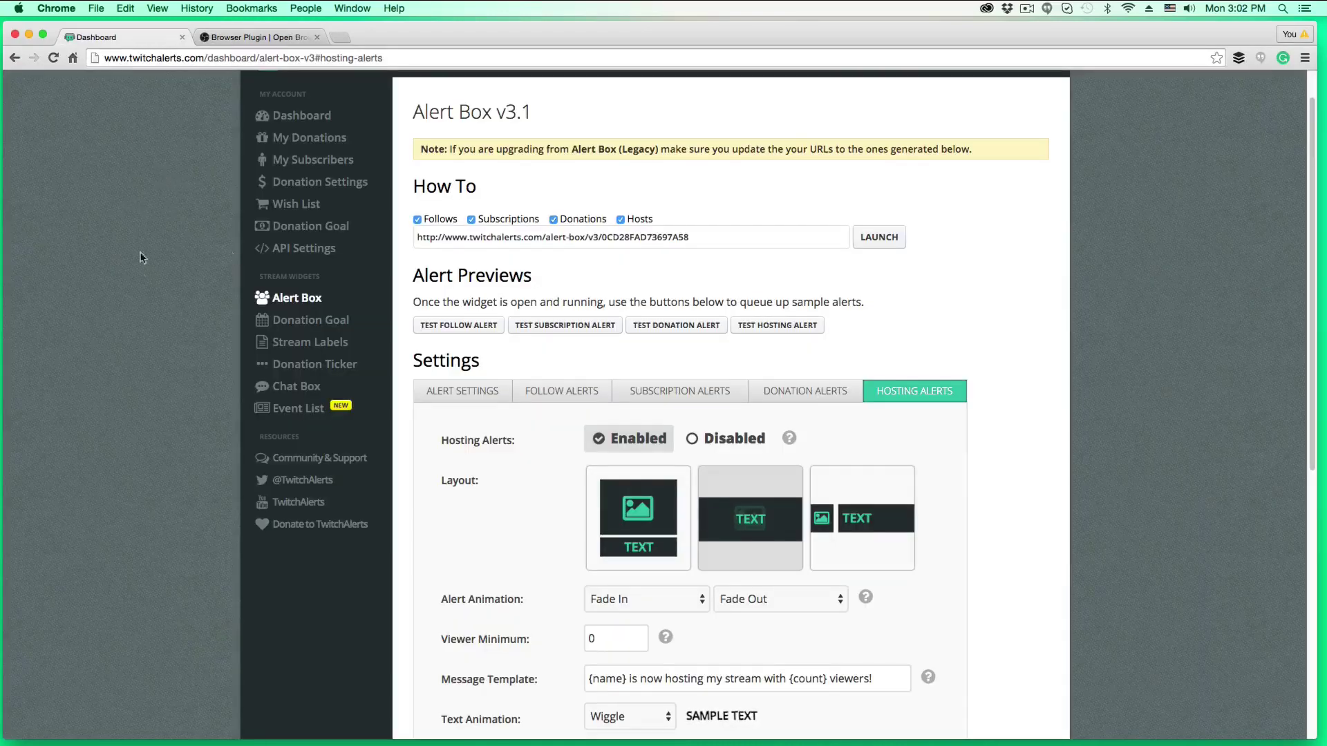
# Step: In OBS, view the list of addable source types without adding one, then return to Chrome
pyautogui.press('super+Tab')
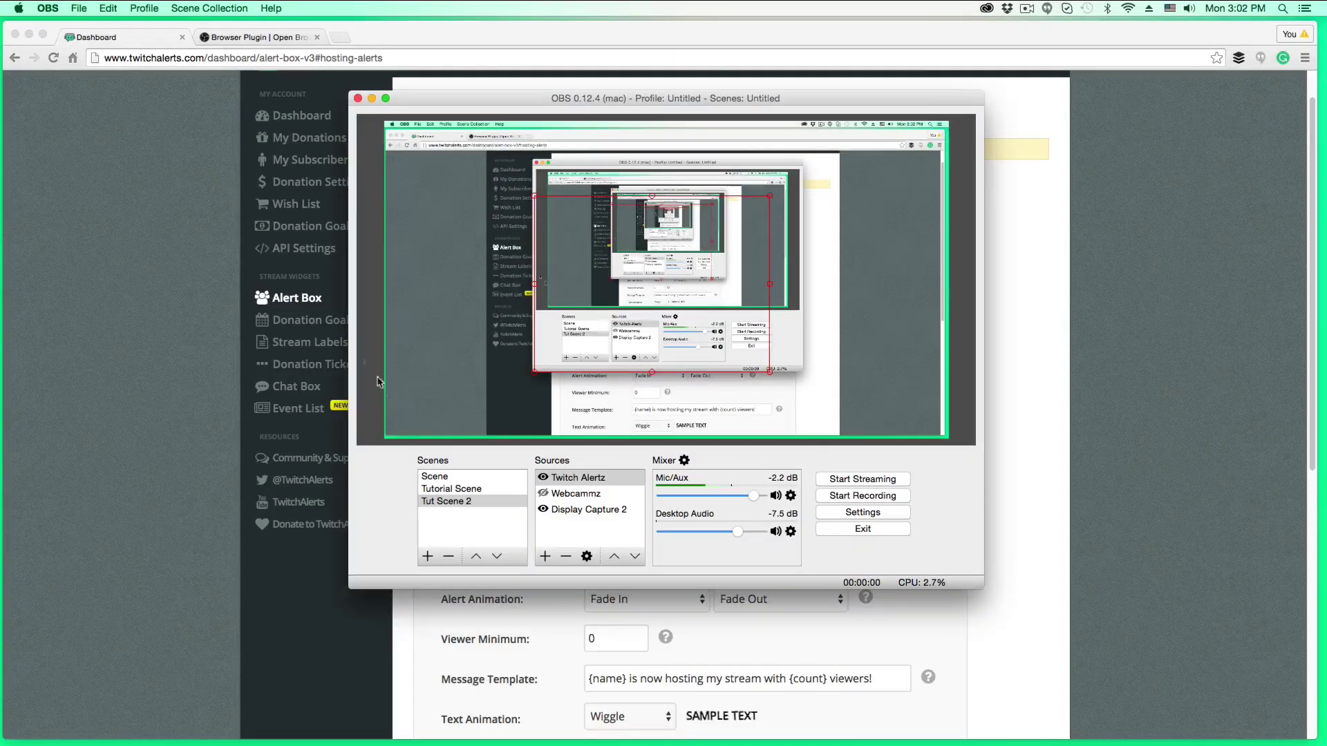
pyautogui.click(545, 556)
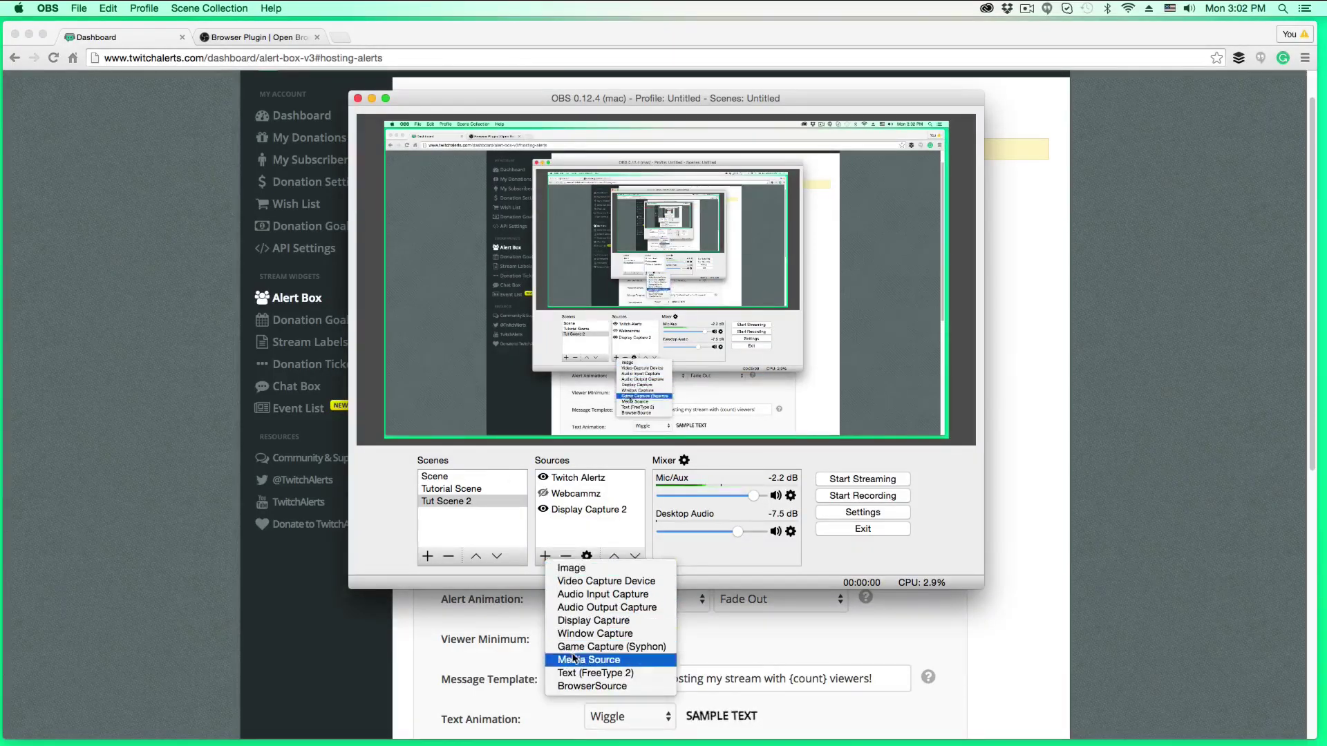
pyautogui.click(702, 483)
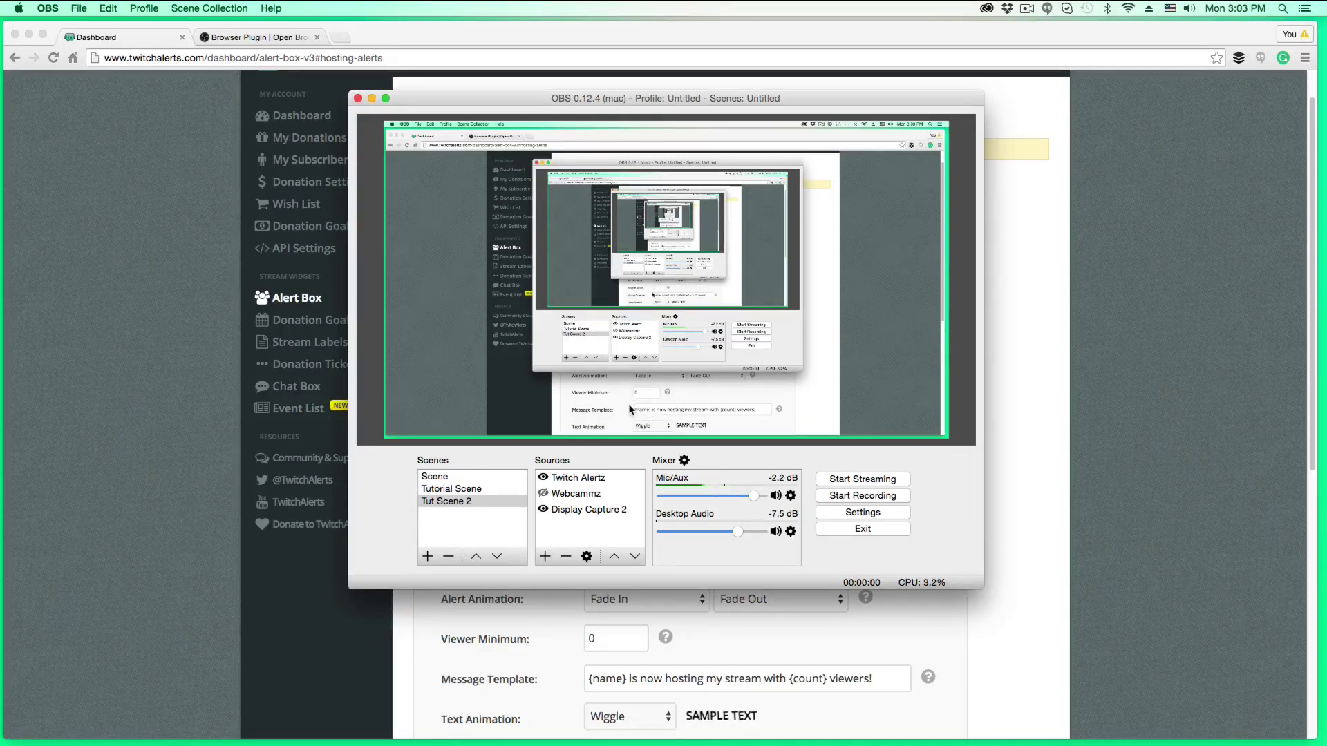
pyautogui.click(160, 385)
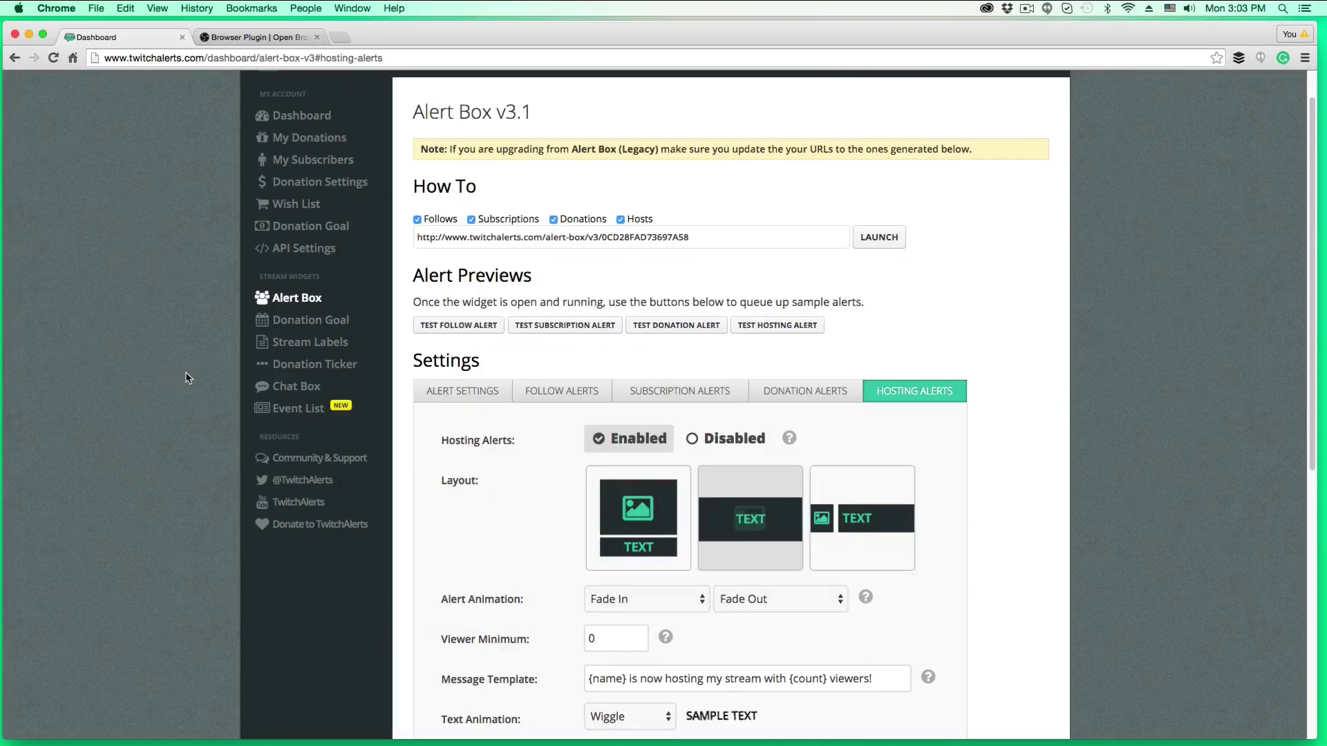